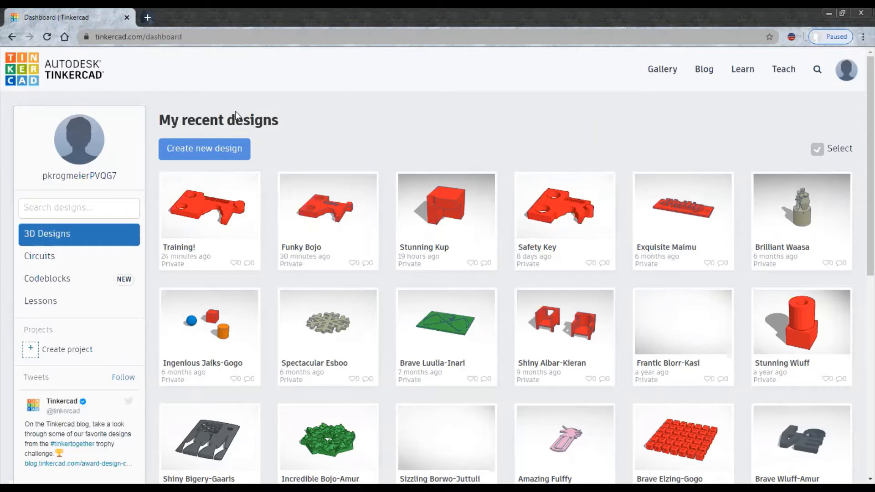
# Create a new 3D design and rename it "Practice".
pyautogui.click(204, 149)
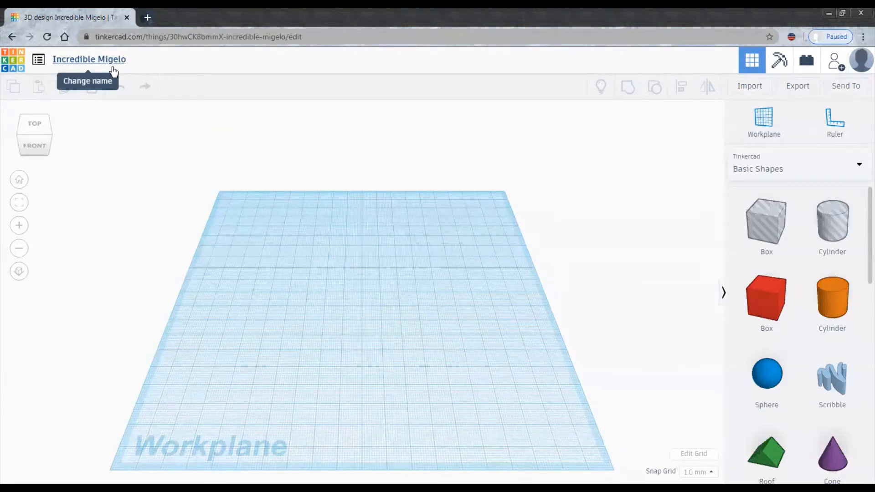
pyautogui.click(113, 69)
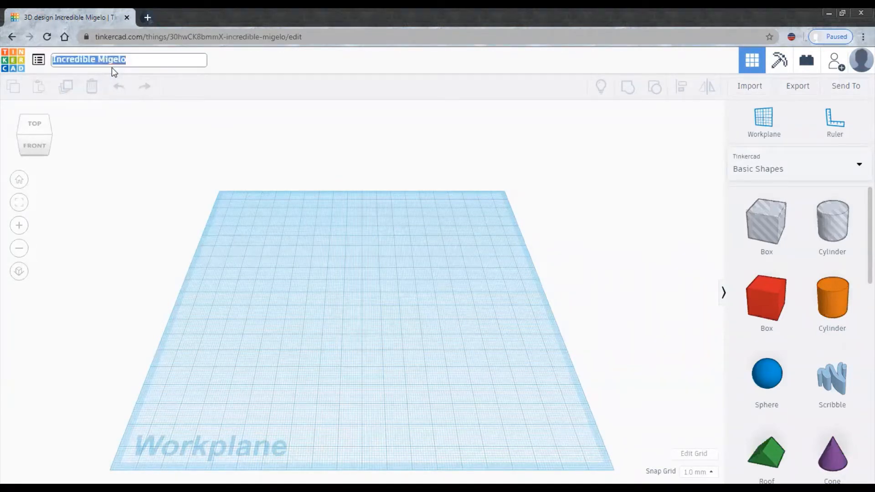
pyautogui.write('Practice')
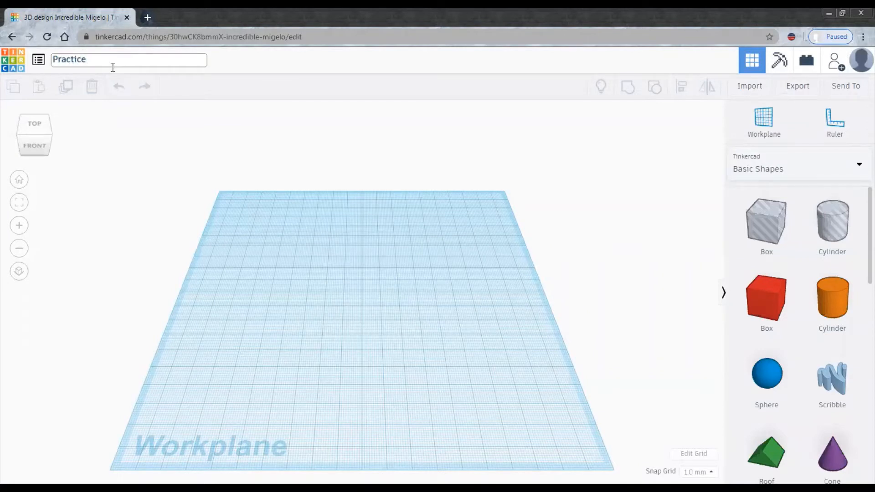
pyautogui.press('Return')
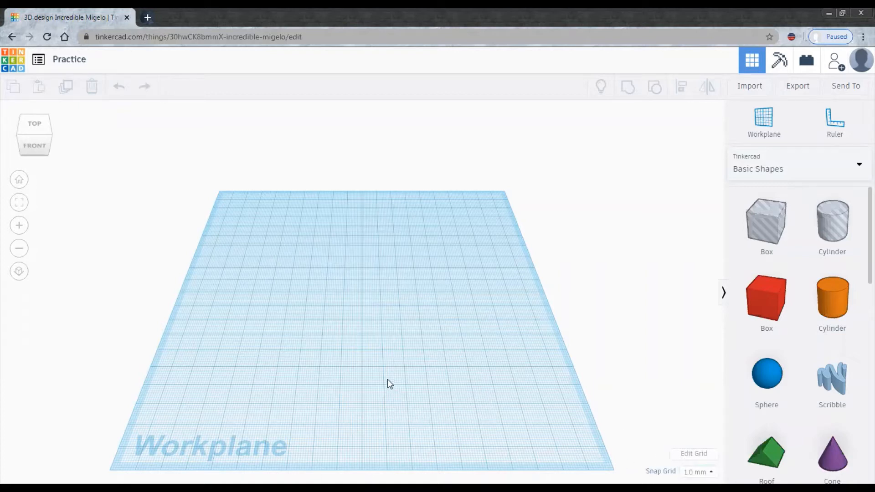
# Explore the empty workplane by orbiting, zooming and panning, and restore the home view.
pyautogui.moveTo(445, 384); pyautogui.dragTo(441, 359, button='right')
pyautogui.scroll(3, 359, 348)
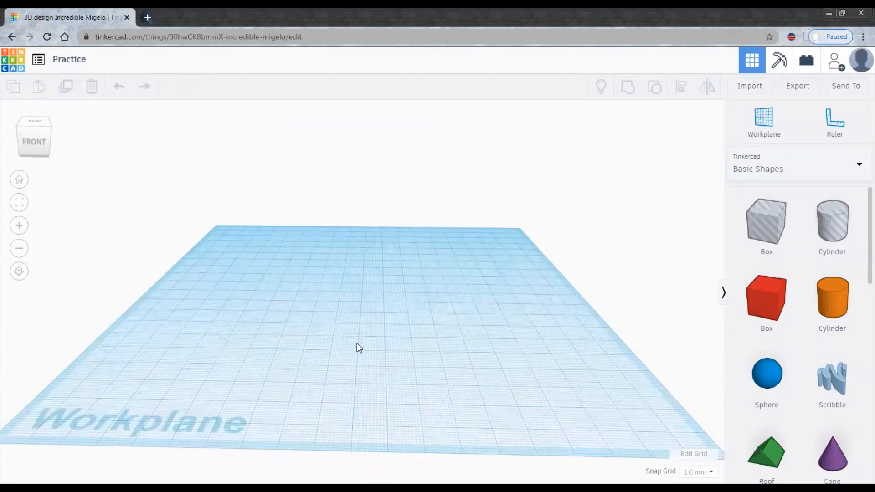
pyautogui.scroll(2, 359, 348)
pyautogui.scroll(-5, 359, 348)
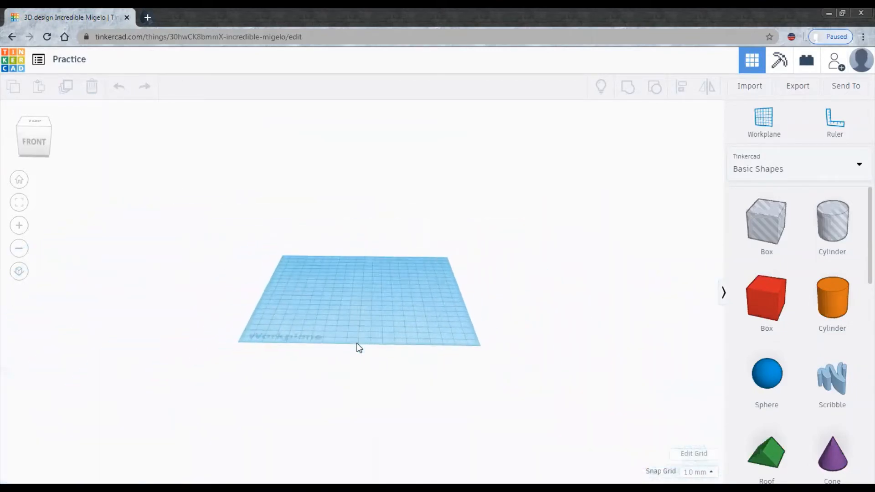
pyautogui.scroll(3, 357, 344)
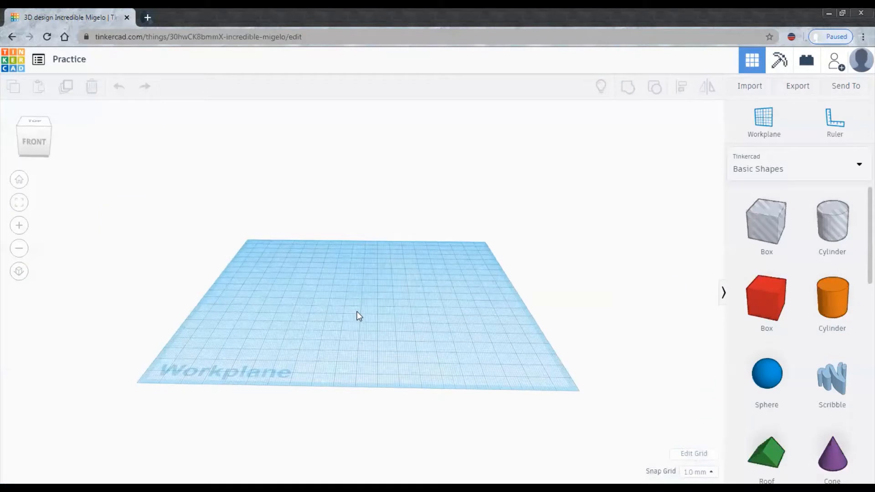
pyautogui.scroll(-3, 359, 312)
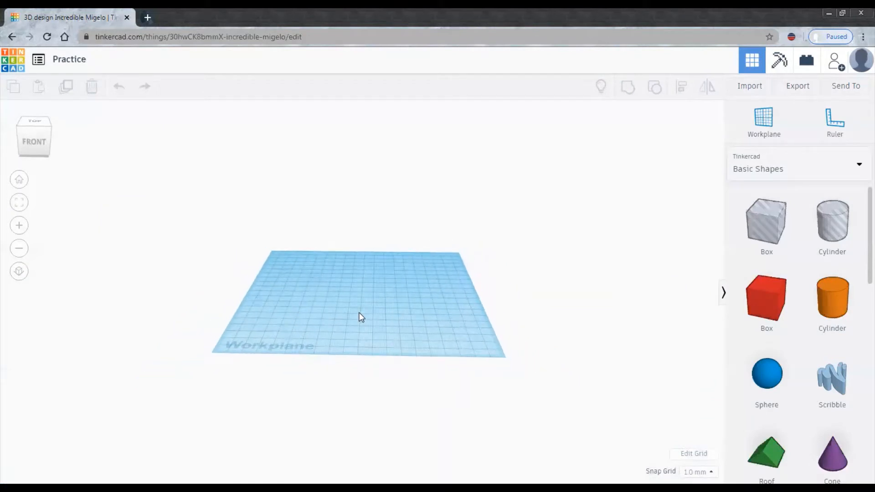
pyautogui.moveTo(359, 311); pyautogui.dragTo(437, 370, button='middle')
pyautogui.scroll(-2, 436, 367)
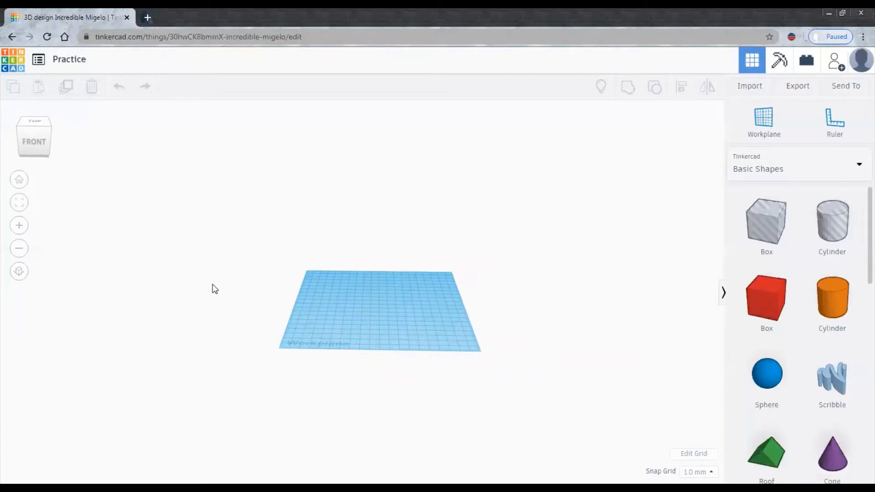
pyautogui.click(17, 182)
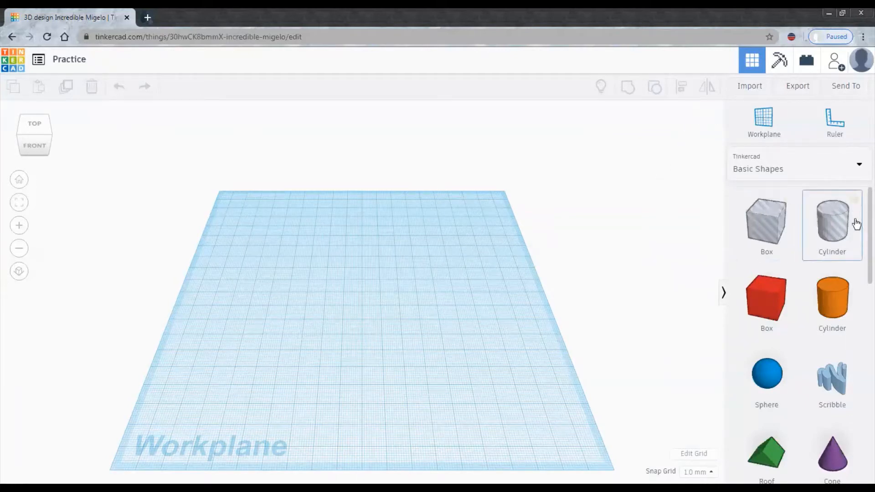
# Place a solid red box from the Basic Shapes collection near the middle of the workplane.
pyautogui.click(855, 174)
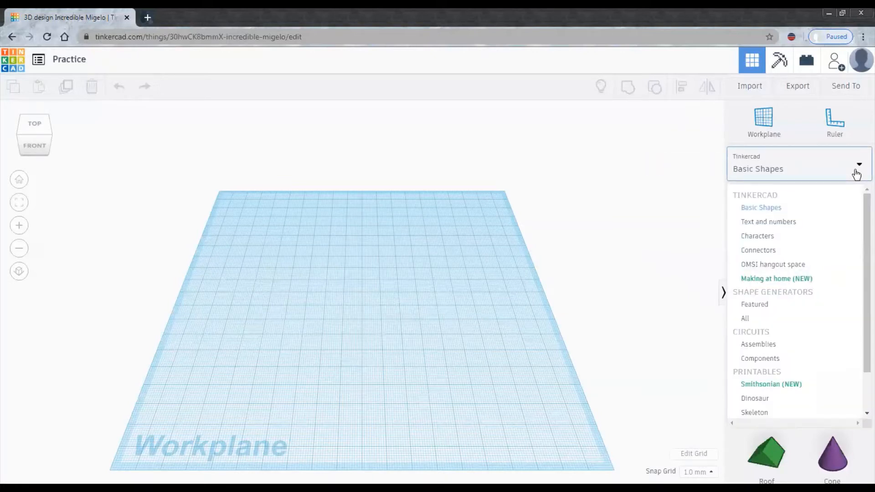
pyautogui.click(856, 174)
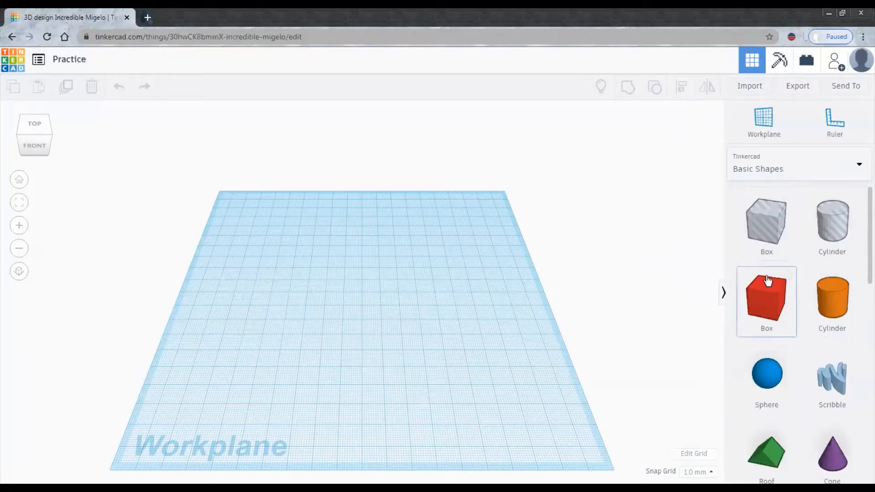
pyautogui.moveTo(768, 295); pyautogui.dragTo(362, 278)
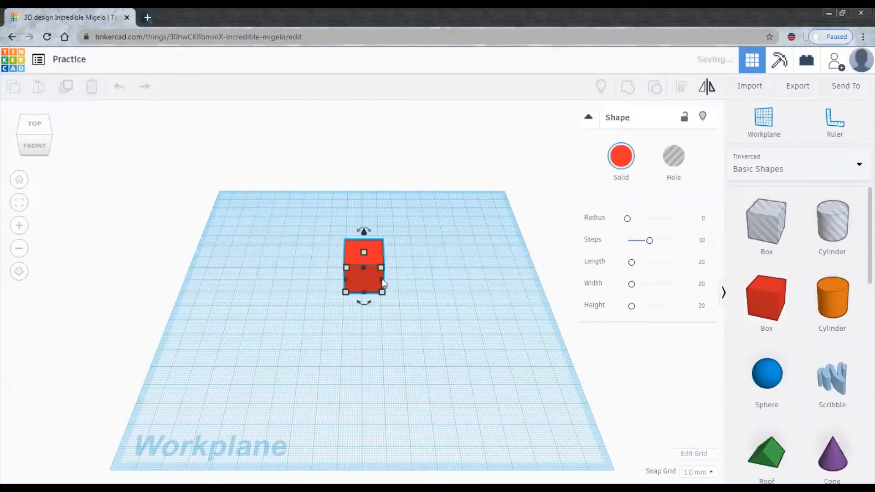
pyautogui.click(408, 295)
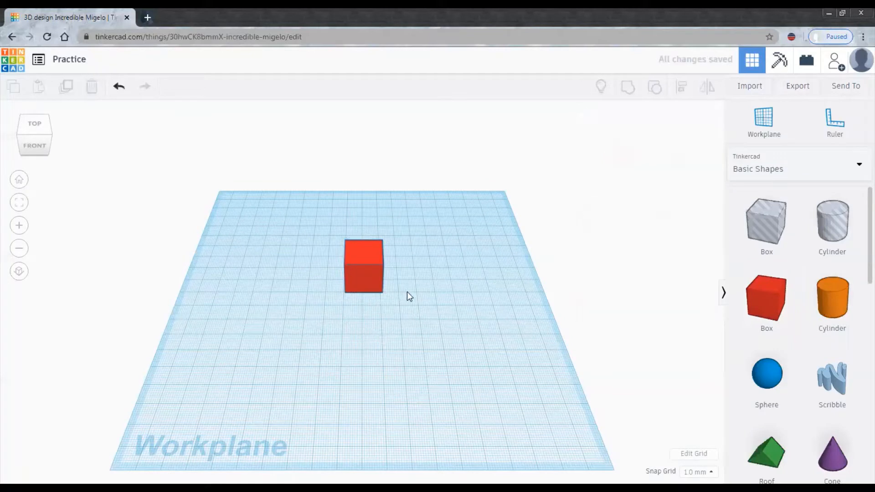
# Stretch the red box's footprint to about 69 mm wide and 51 mm deep.
pyautogui.click(378, 287)
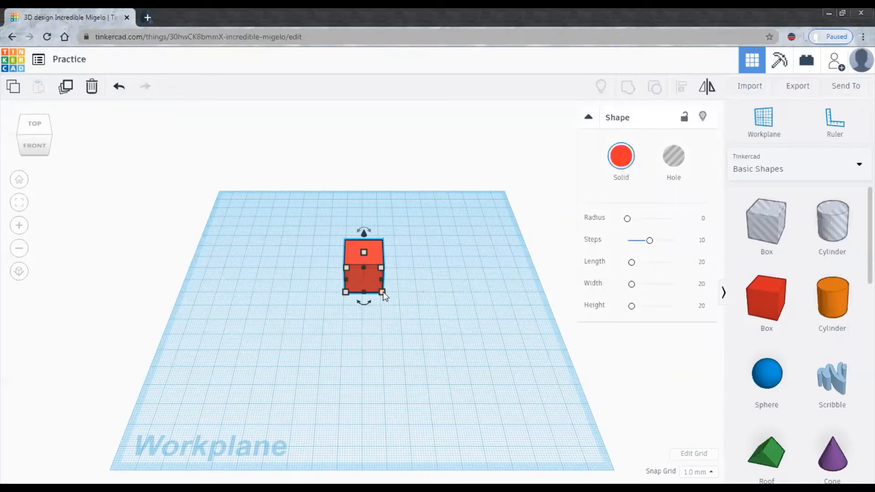
pyautogui.moveTo(383, 292); pyautogui.dragTo(433, 335)
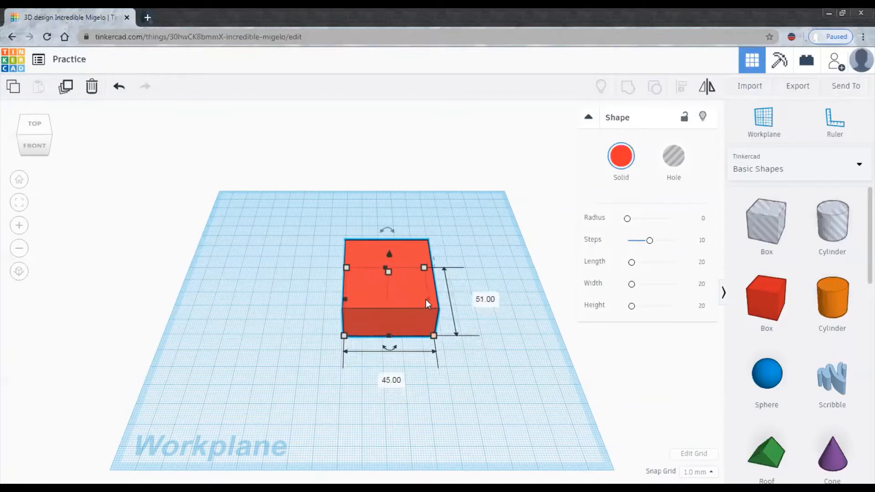
pyautogui.moveTo(426, 299); pyautogui.dragTo(474, 308)
pyautogui.moveTo(414, 336)
pyautogui.mouseDown()
pyautogui.moveTo(419, 395)
pyautogui.moveTo(410, 342)
pyautogui.moveTo(422, 326)
pyautogui.mouseUp()
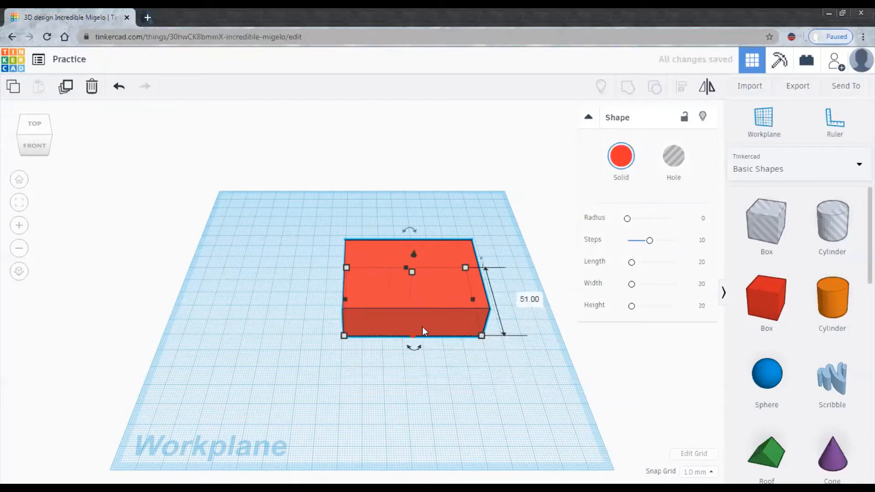
# Set the red box's depth to exactly 25 mm.
pyautogui.click(522, 297)
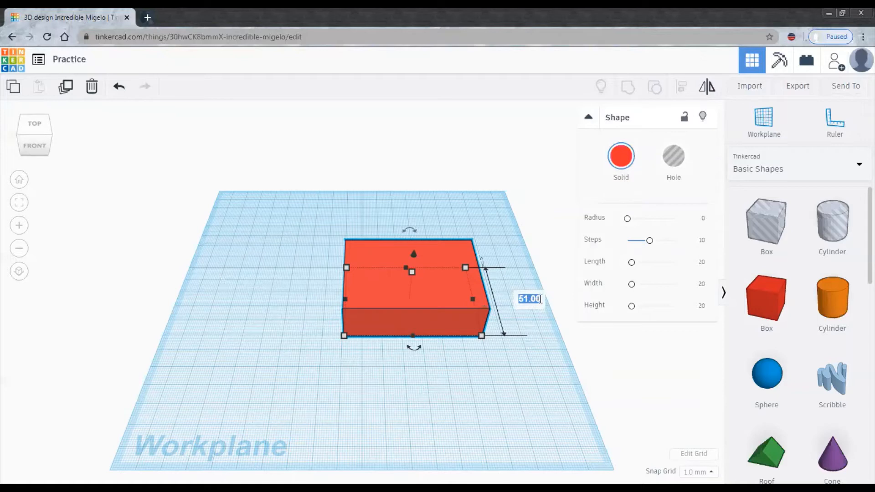
pyautogui.write('25')
pyautogui.press('Return')
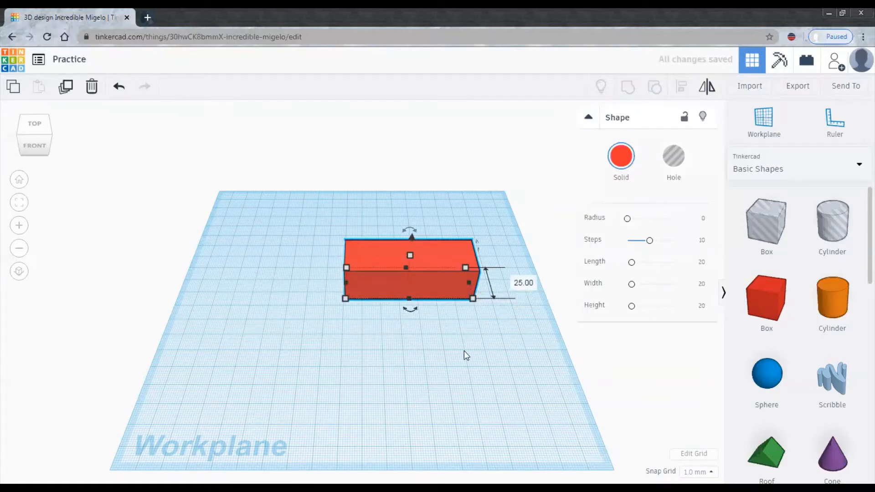
# Scale the red box proportionally from its front corners to about 80 mm wide and 29 mm deep.
pyautogui.click(449, 306)
pyautogui.click(442, 290)
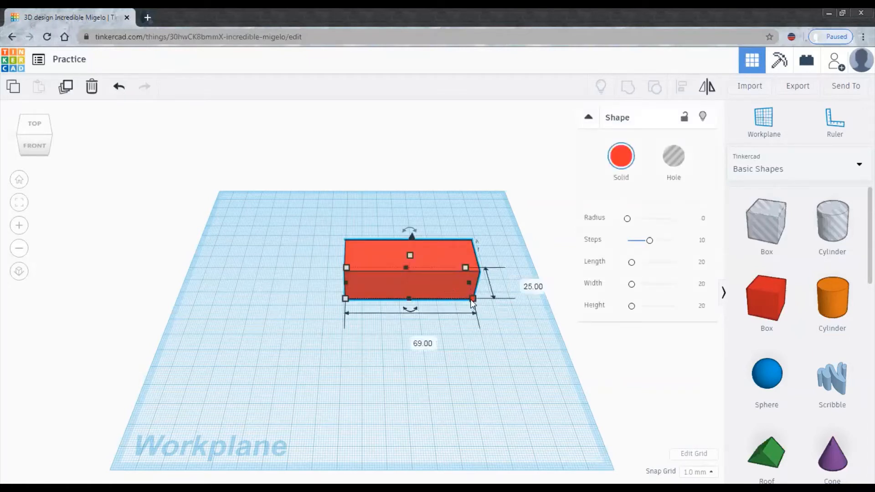
pyautogui.moveTo(471, 300); pyautogui.dragTo(366, 295)
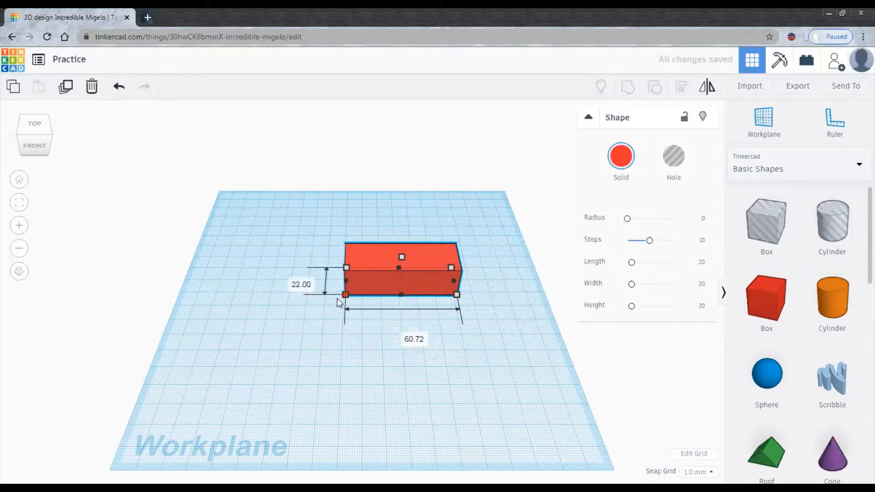
pyautogui.keyDown('shift'); pyautogui.moveTo(338, 300); pyautogui.dragTo(314, 322); pyautogui.keyUp('shift')
pyautogui.moveTo(331, 310); pyautogui.dragTo(333, 304)
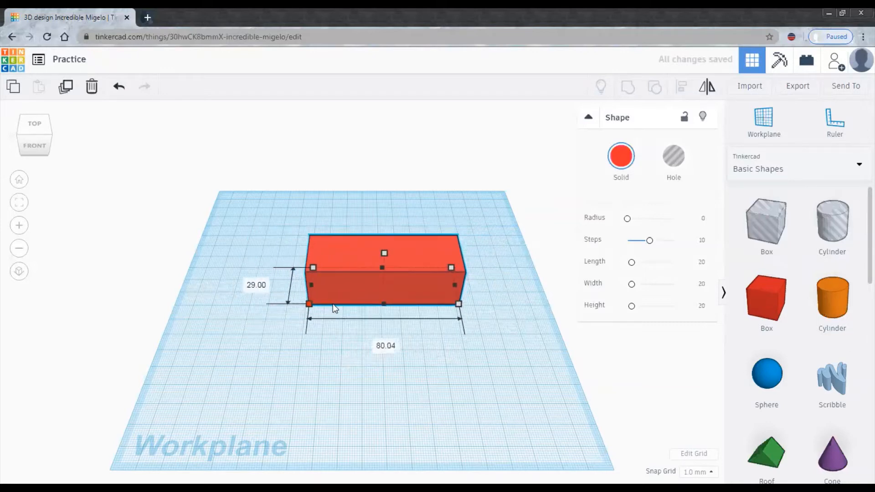
pyautogui.click(439, 360)
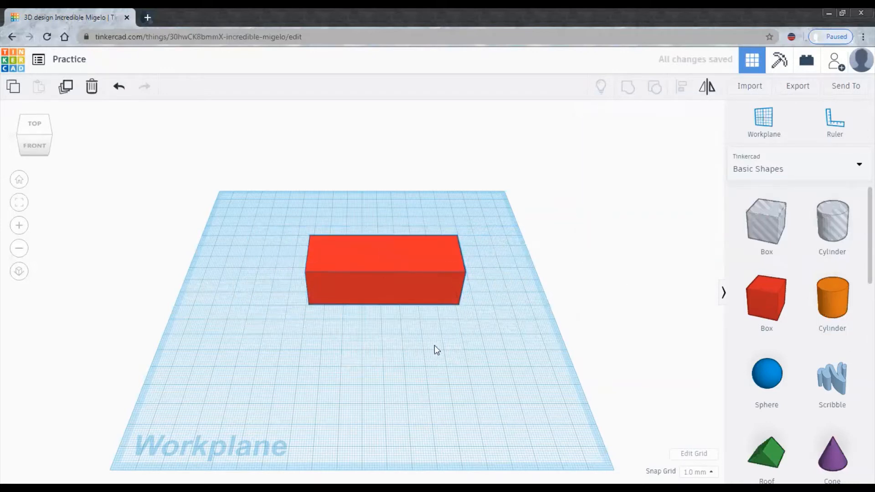
# Rotate the red box 180° about its front-to-back axis and -90° in the horizontal plane.
pyautogui.click(406, 291)
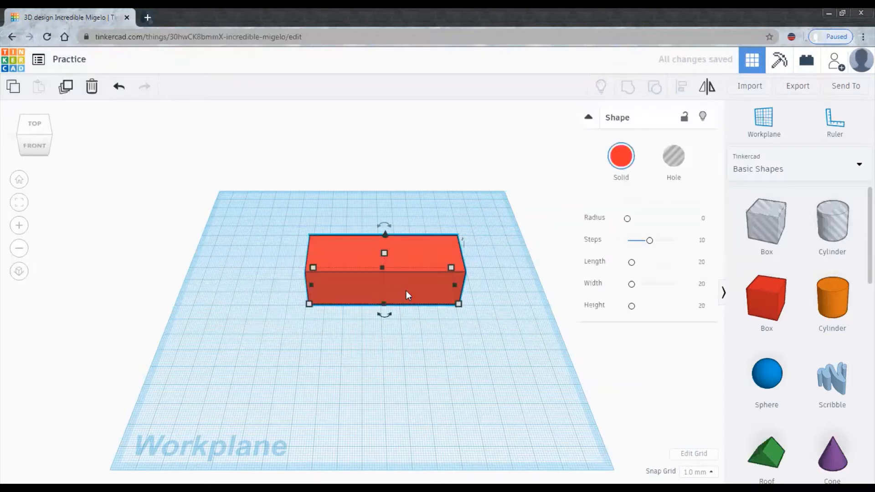
pyautogui.moveTo(425, 342); pyautogui.dragTo(384, 228, button='right')
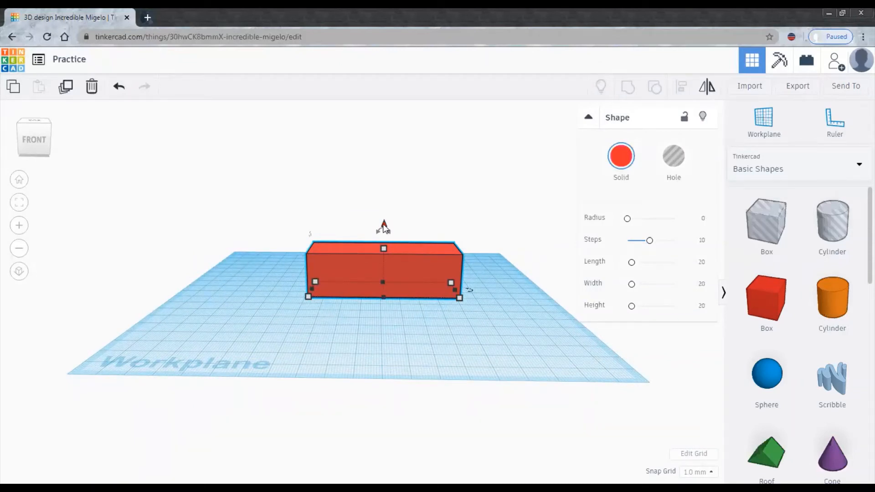
pyautogui.moveTo(383, 226)
pyautogui.mouseDown()
pyautogui.moveTo(391, 147)
pyautogui.moveTo(403, 352)
pyautogui.moveTo(387, 227)
pyautogui.mouseUp()
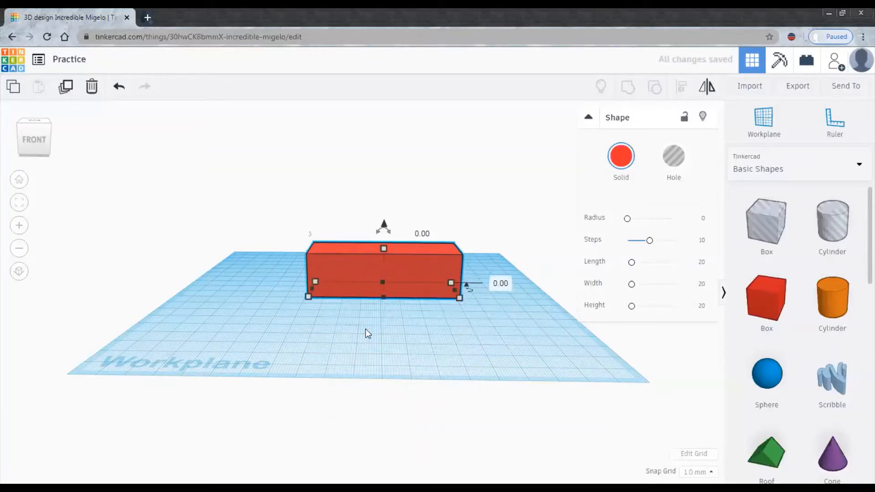
pyautogui.moveTo(390, 231); pyautogui.dragTo(390, 231)
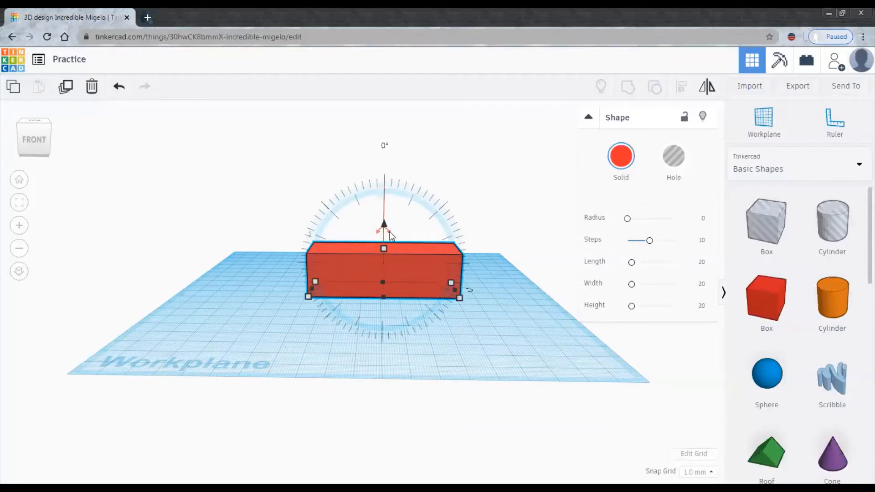
pyautogui.moveTo(388, 232); pyautogui.dragTo(395, 324)
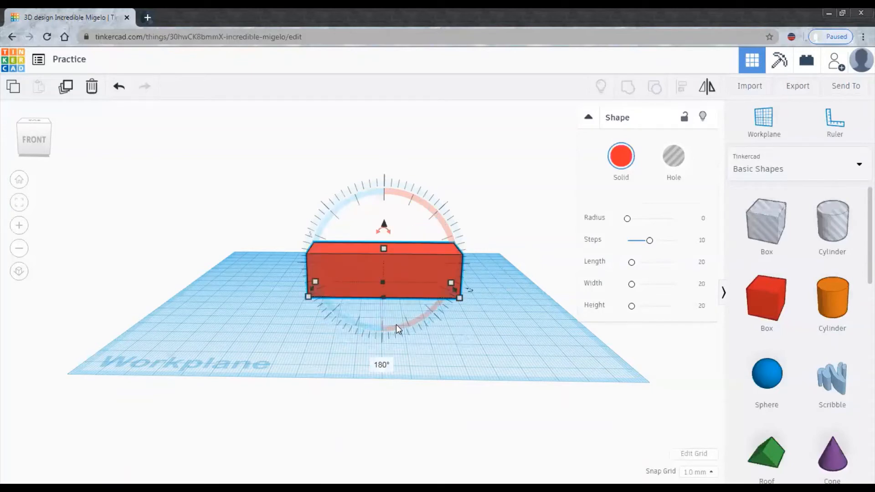
pyautogui.moveTo(468, 292); pyautogui.dragTo(384, 338)
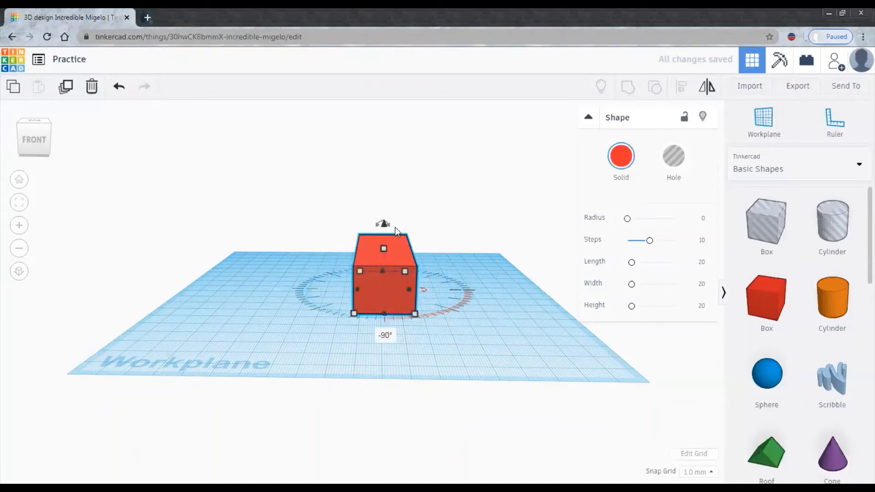
# Roll the red box exactly 90° about its long front-to-back axis.
pyautogui.moveTo(387, 226); pyautogui.dragTo(428, 255)
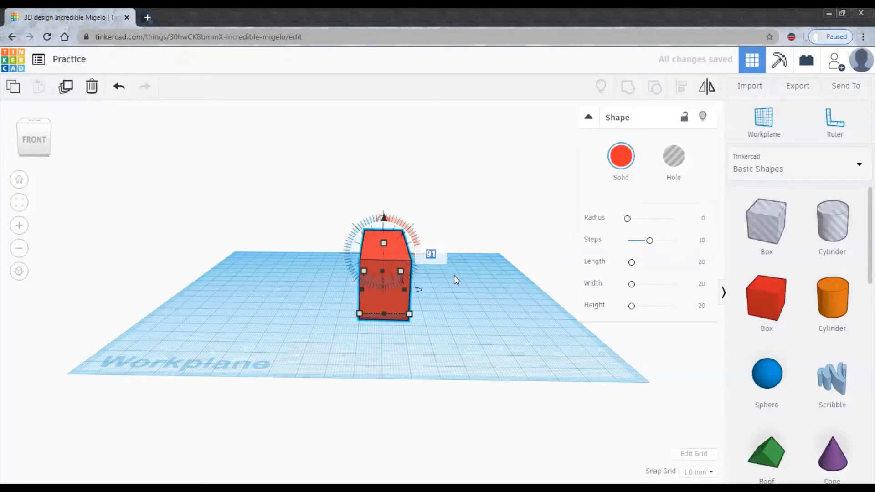
pyautogui.write('90')
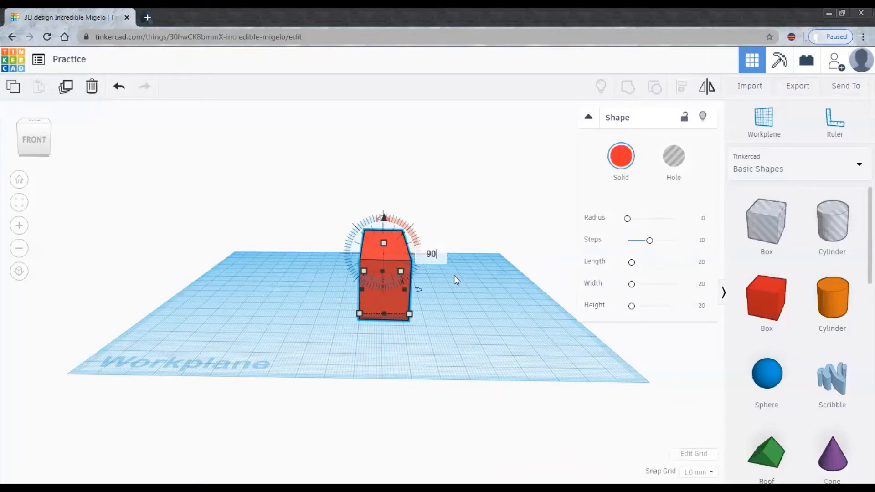
pyautogui.press('Return')
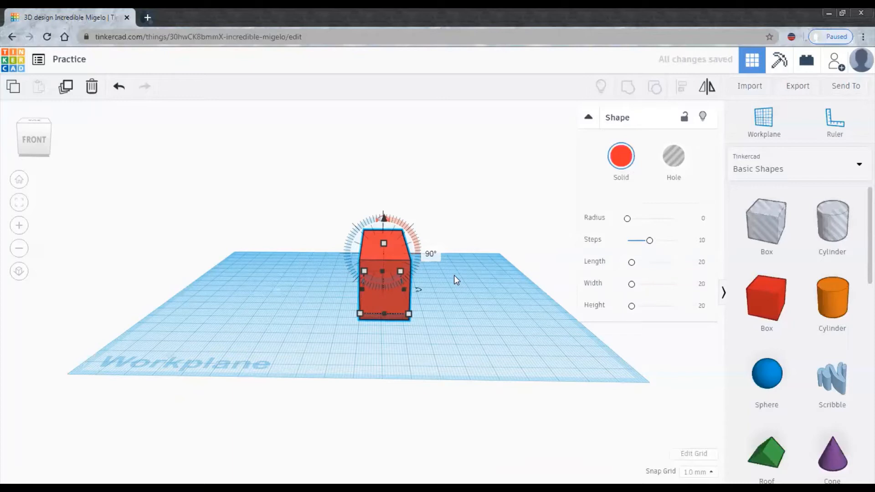
pyautogui.click(471, 315)
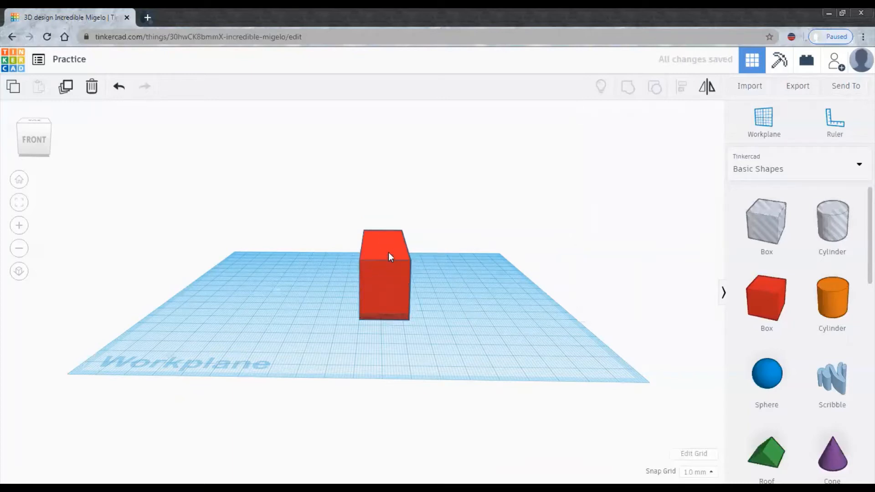
# Raise the red box by about 2.9 mm so its base rests on the workplane at height 0.00.
pyautogui.click(389, 257)
pyautogui.moveTo(382, 217); pyautogui.dragTo(385, 216)
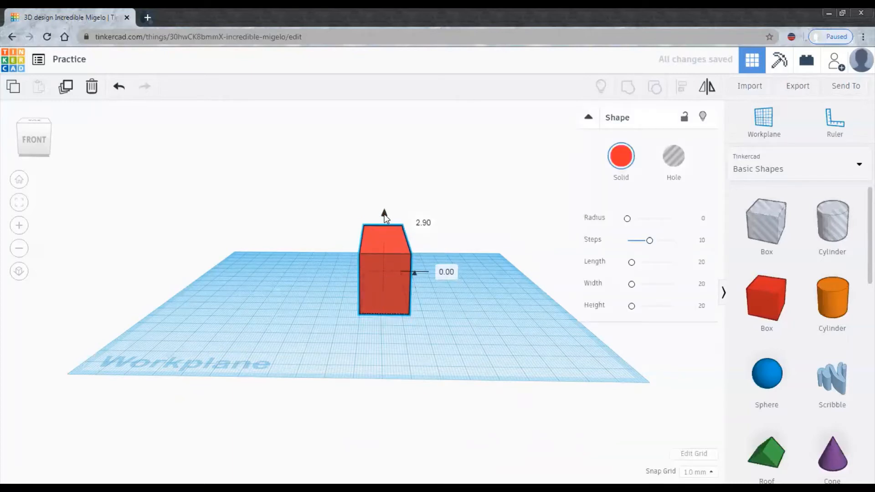
pyautogui.click(464, 289)
pyautogui.moveTo(465, 288); pyautogui.dragTo(467, 314, button='right')
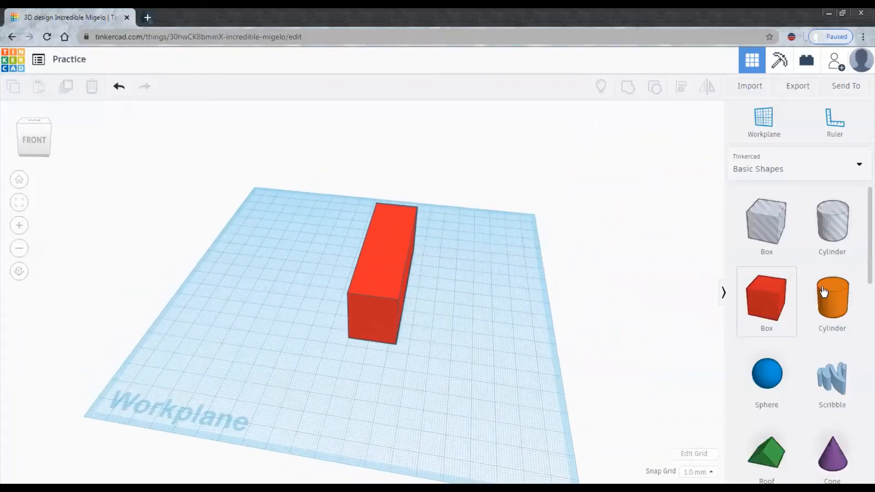
# Place a solid cylinder beside the red box's front end and resize it to about 15 mm wide and 18.33 mm deep.
pyautogui.moveTo(837, 302); pyautogui.dragTo(428, 329)
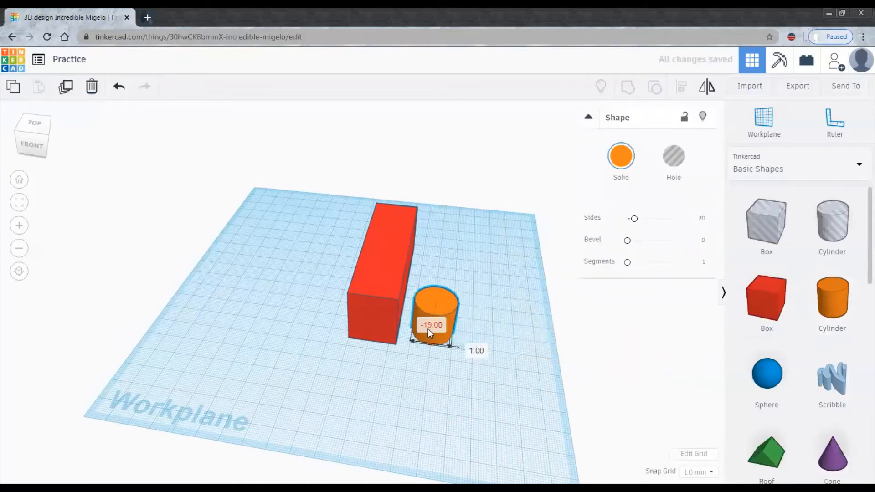
pyautogui.moveTo(435, 325); pyautogui.dragTo(459, 382, button='right')
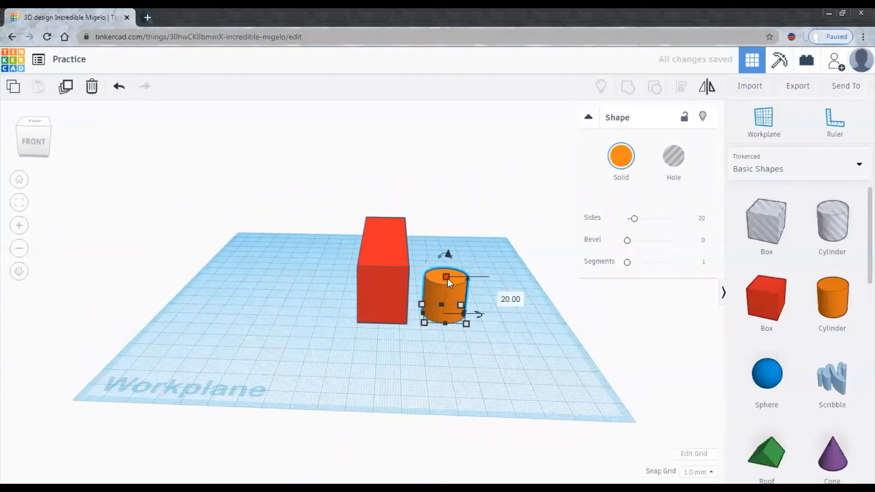
pyautogui.moveTo(447, 276); pyautogui.dragTo(447, 253)
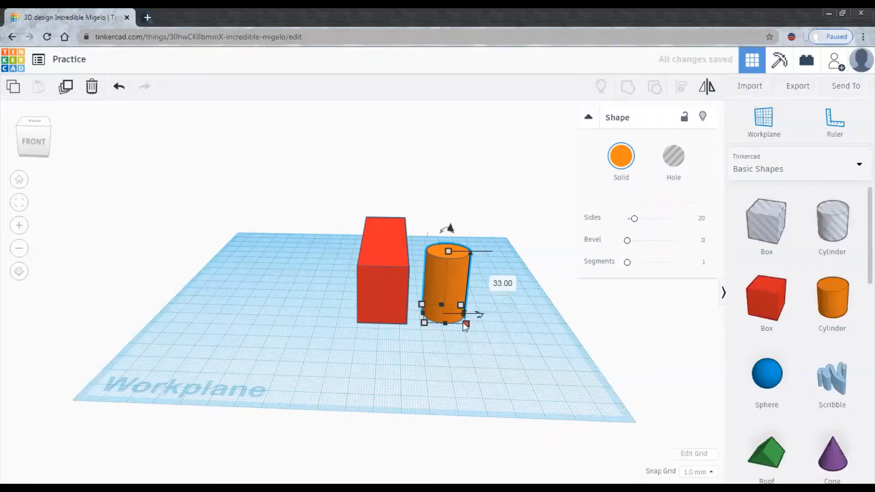
pyautogui.moveTo(472, 325); pyautogui.dragTo(454, 316)
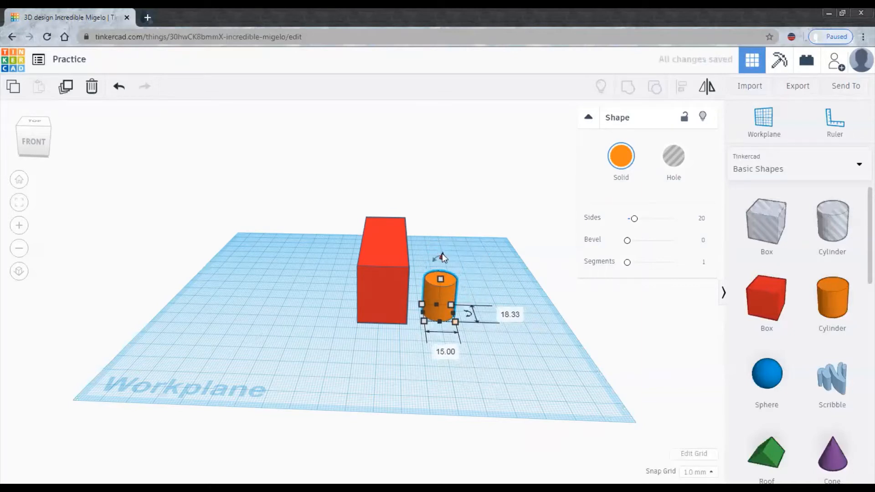
# Raise the cylinder 31 mm above the workplane and shift it about 28 mm sideways over the box's front end.
pyautogui.moveTo(442, 254); pyautogui.dragTo(447, 191)
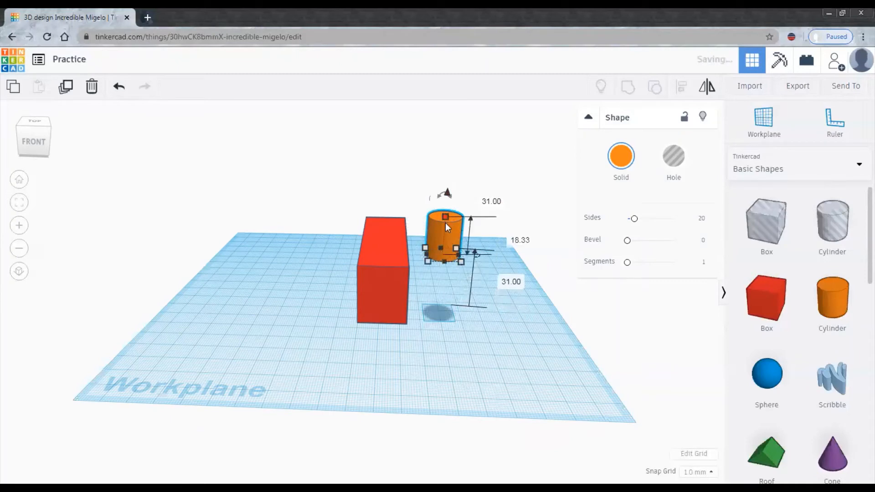
pyautogui.moveTo(444, 242); pyautogui.dragTo(381, 243)
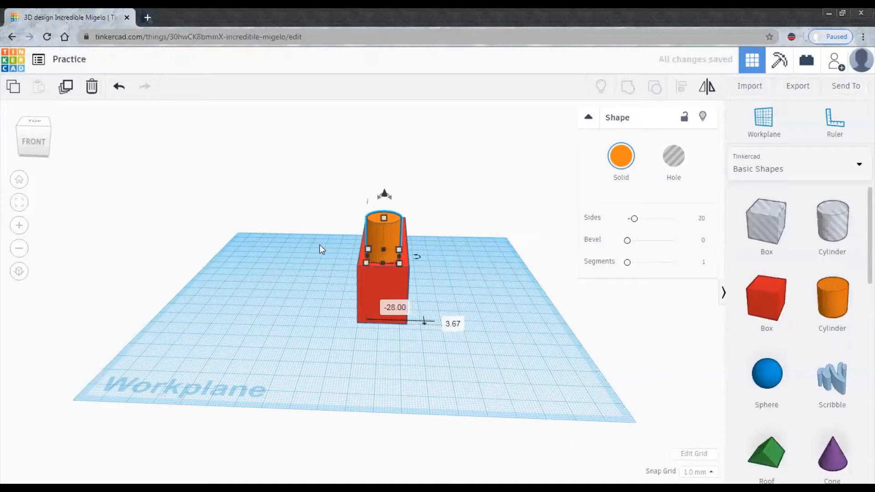
# Group the box and cylinder into one solid and ungroup them again.
pyautogui.moveTo(319, 245); pyautogui.dragTo(329, 308, button='right')
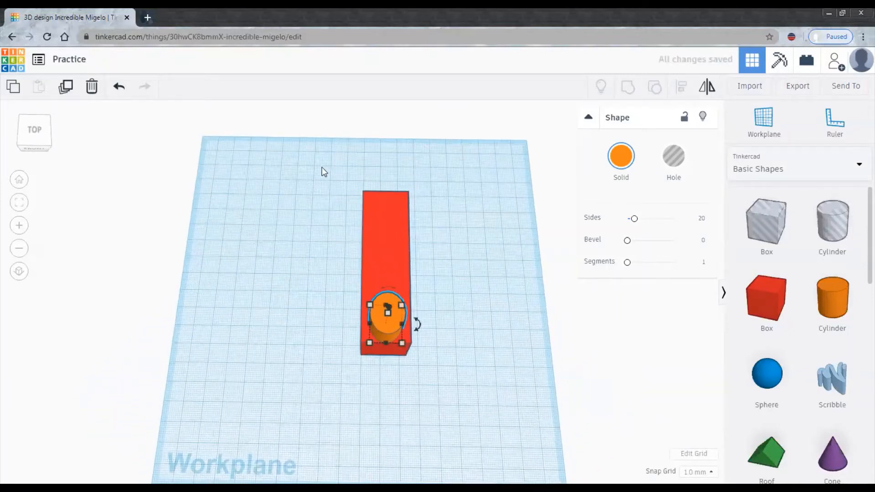
pyautogui.moveTo(373, 239); pyautogui.dragTo(464, 407)
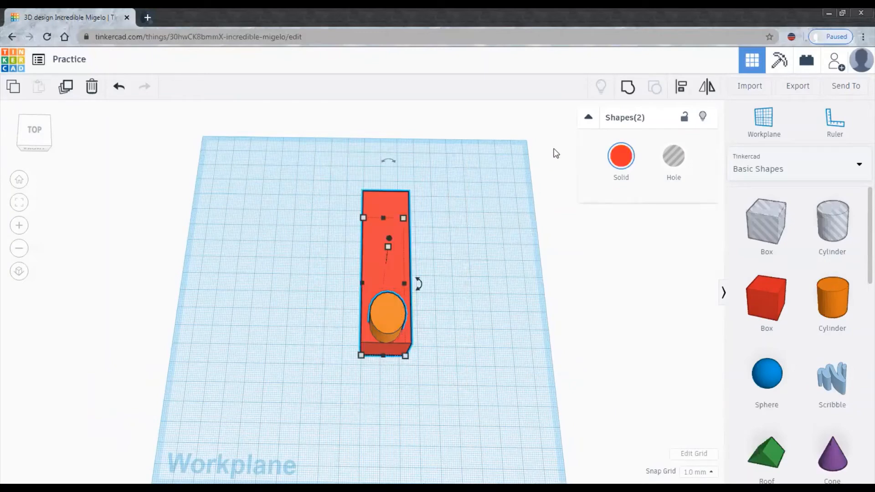
pyautogui.click(624, 91)
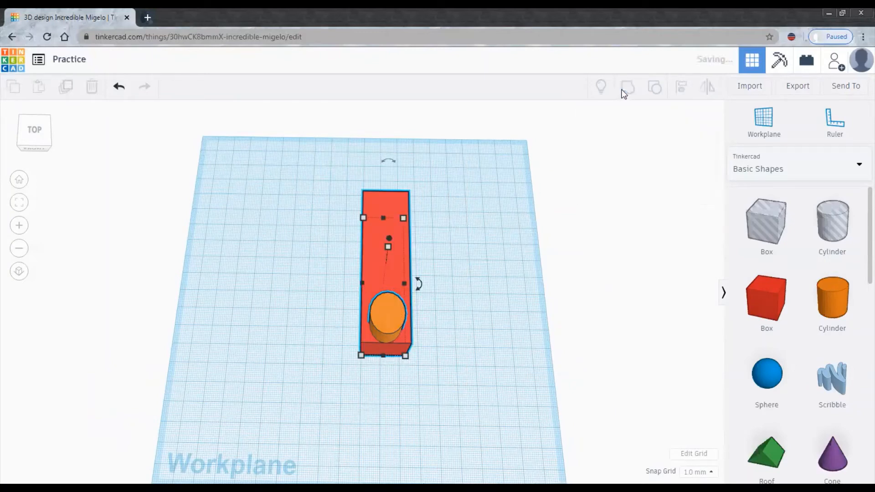
pyautogui.moveTo(498, 319); pyautogui.dragTo(455, 396, button='right')
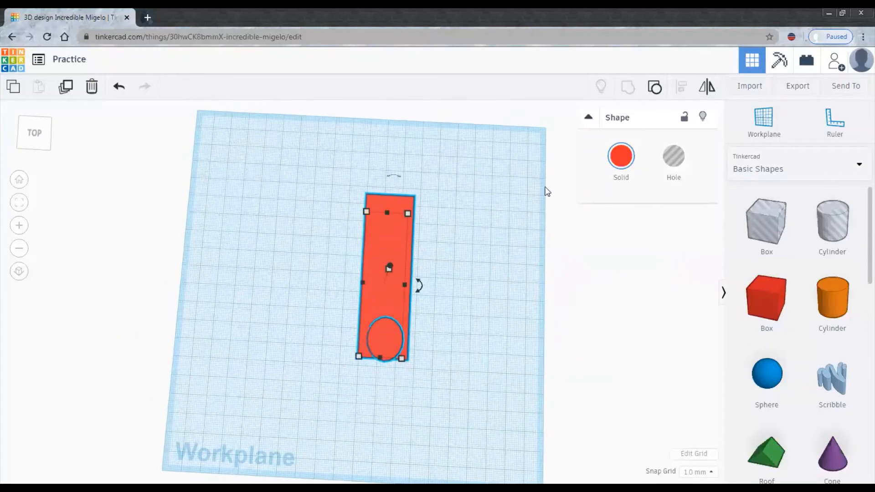
pyautogui.click(655, 87)
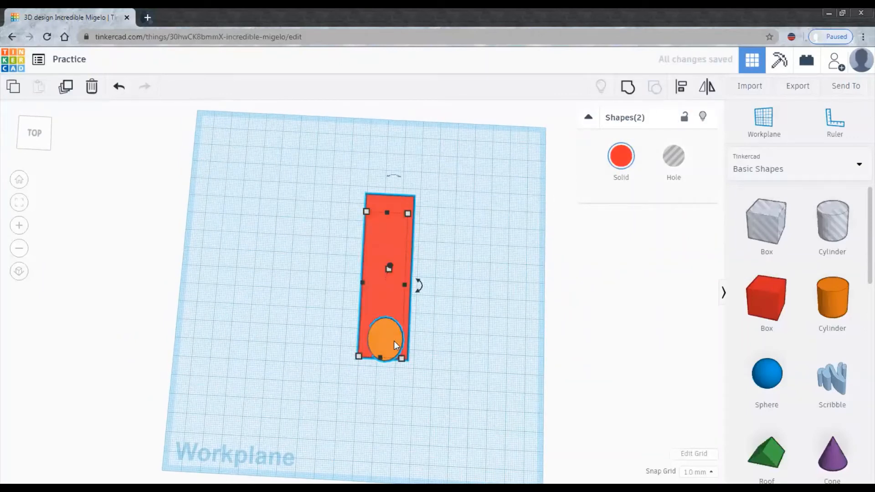
# Align the cylinder to the centre of the box along both its width and its length.
pyautogui.moveTo(302, 163); pyautogui.dragTo(469, 432)
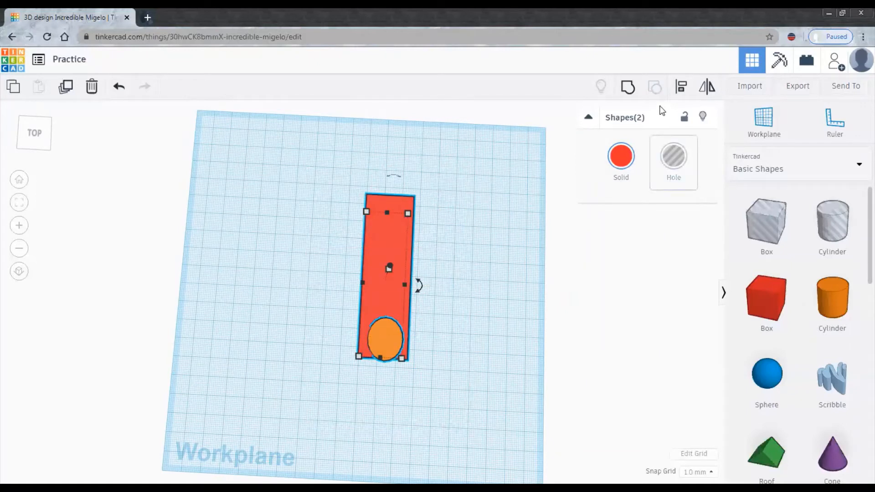
pyautogui.click(682, 89)
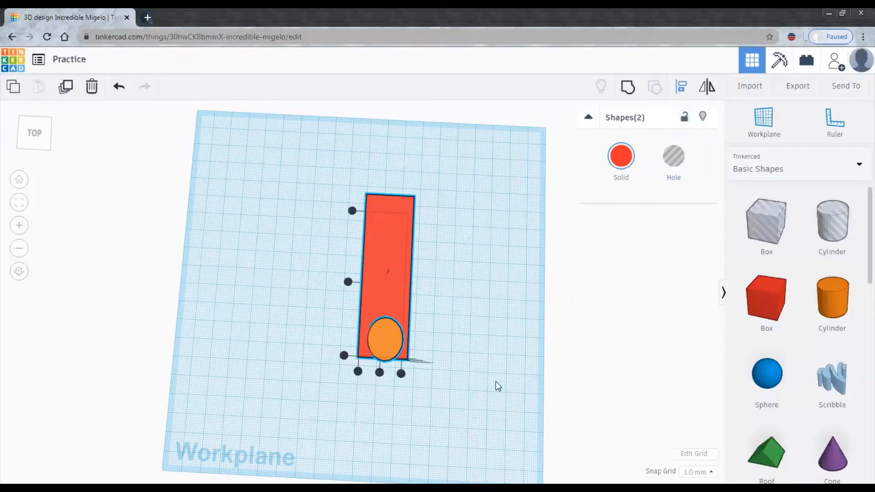
pyautogui.click(379, 373)
pyautogui.click(347, 281)
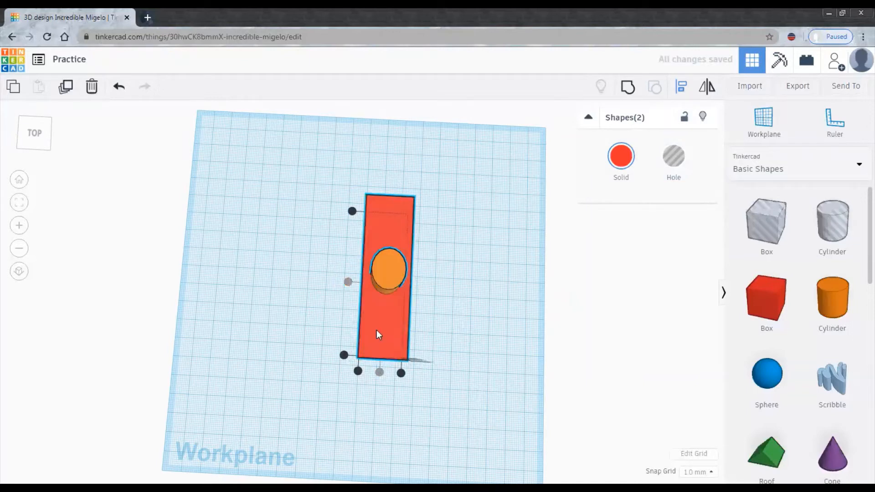
# Try aligning the box and cylinder vertically by their middles, bases and tops, and undo the vertical alignment.
pyautogui.moveTo(480, 341); pyautogui.dragTo(429, 261, button='right')
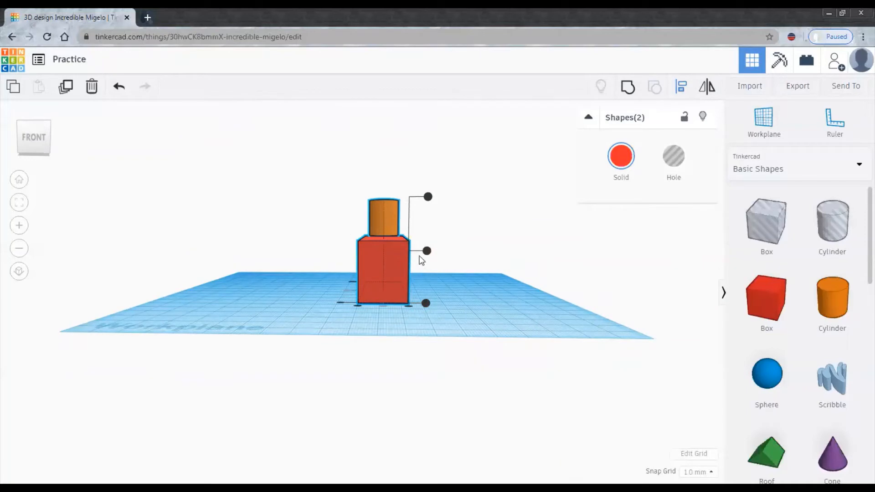
pyautogui.click(426, 251)
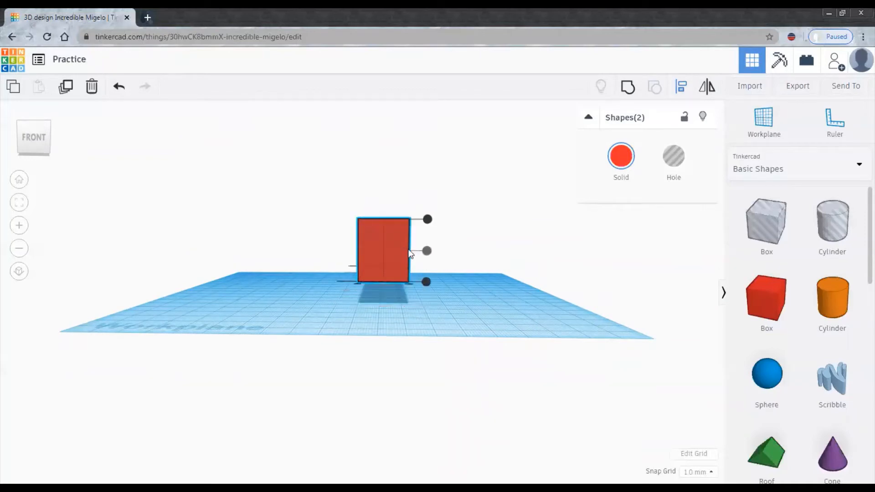
pyautogui.click(426, 282)
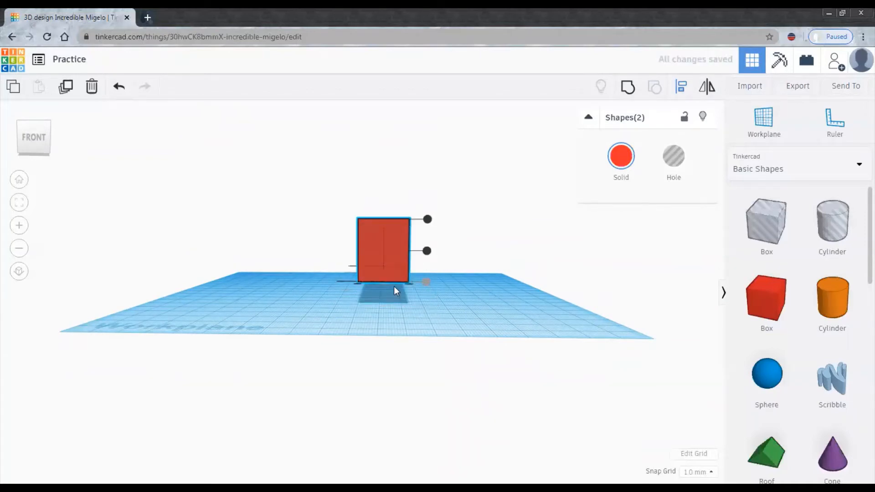
pyautogui.moveTo(373, 236); pyautogui.dragTo(433, 306, button='right')
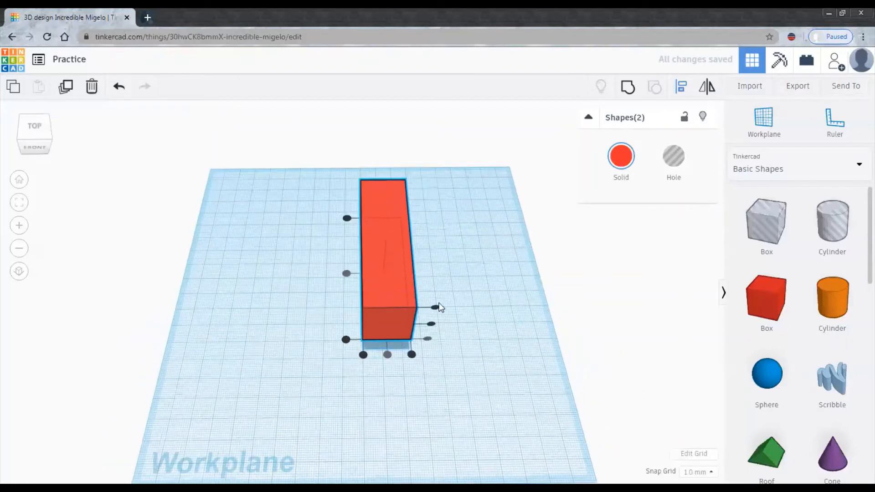
pyautogui.click(436, 307)
pyautogui.hotkey('ctrl', 'z')
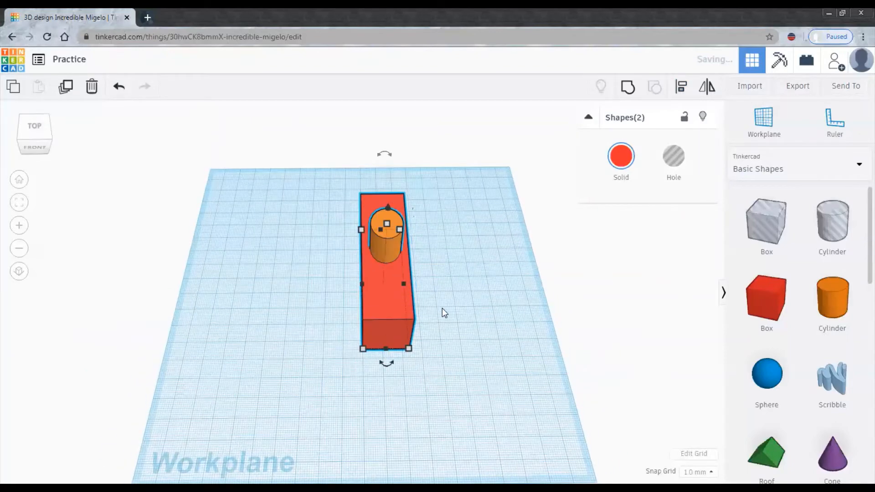
# Lower the centred cylinder slightly so its base meets the top of the red box.
pyautogui.moveTo(445, 317); pyautogui.dragTo(433, 269, button='right')
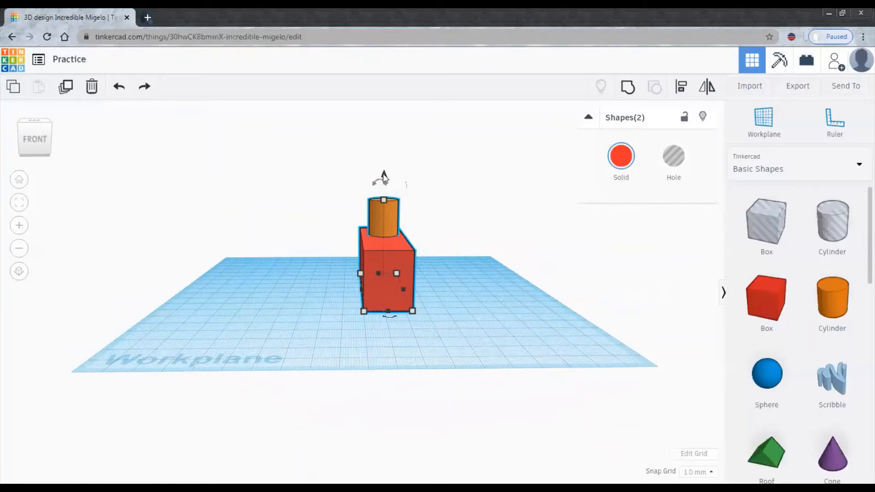
pyautogui.moveTo(385, 176); pyautogui.dragTo(382, 179)
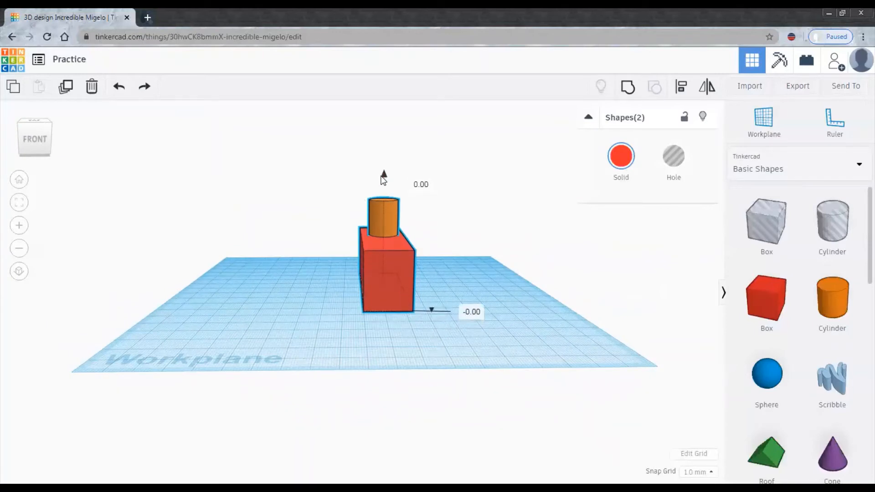
pyautogui.click(474, 271)
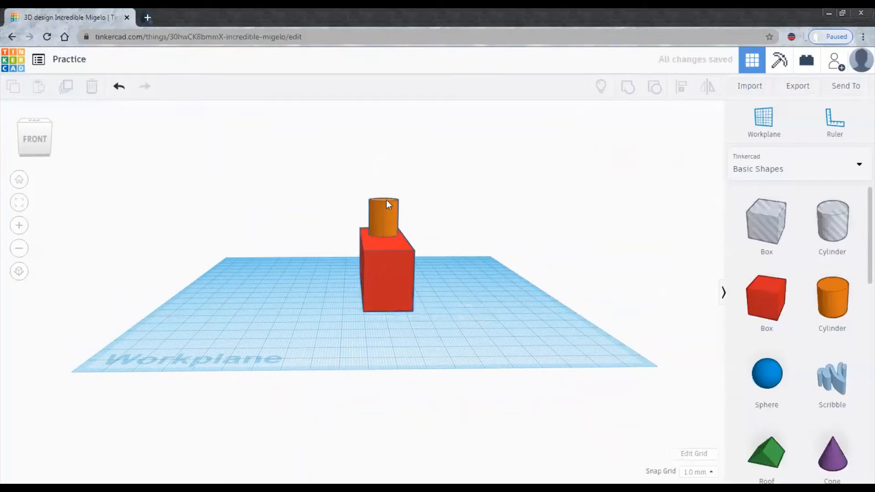
pyautogui.click(387, 203)
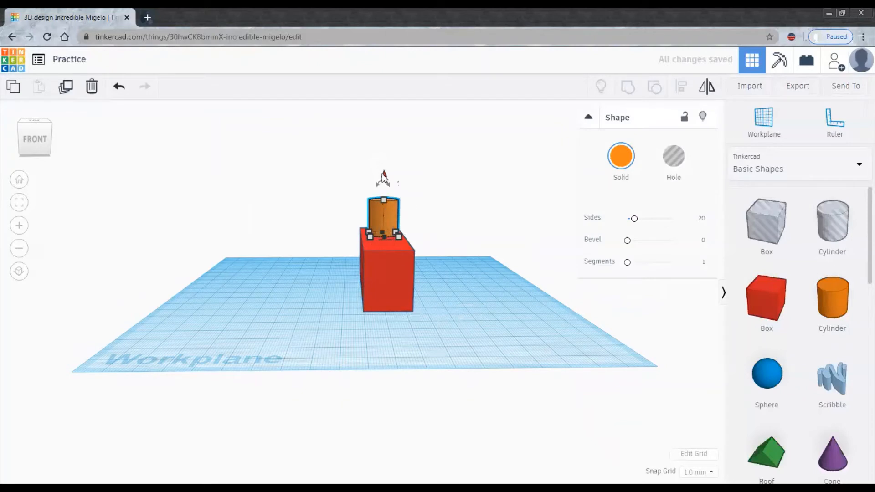
pyautogui.moveTo(382, 176); pyautogui.dragTo(386, 184)
# Group the red box and the orange cylinder into one solid shape.
pyautogui.moveTo(241, 191); pyautogui.dragTo(513, 228)
pyautogui.click(620, 96)
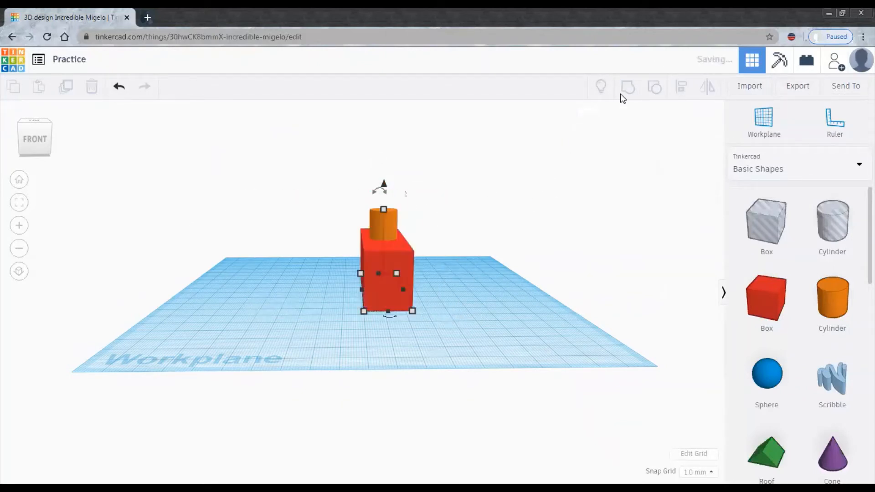
pyautogui.moveTo(461, 382); pyautogui.dragTo(221, 367, button='right')
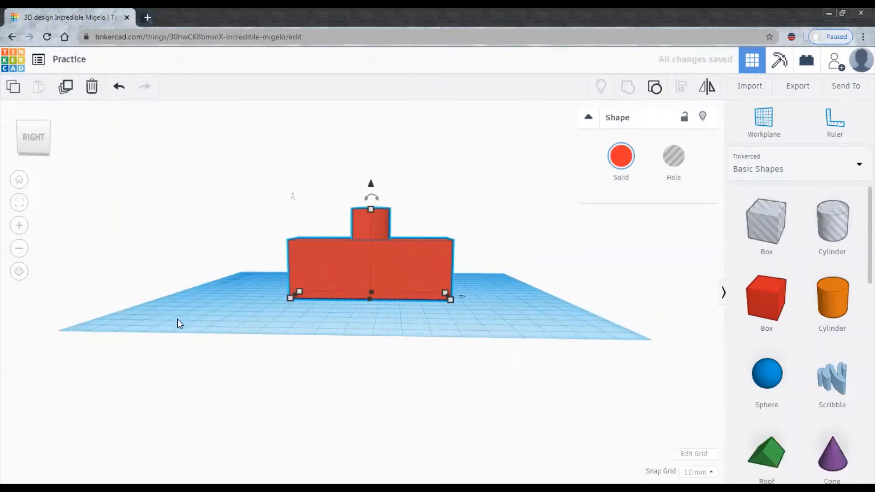
pyautogui.moveTo(178, 323); pyautogui.dragTo(414, 402, button='right')
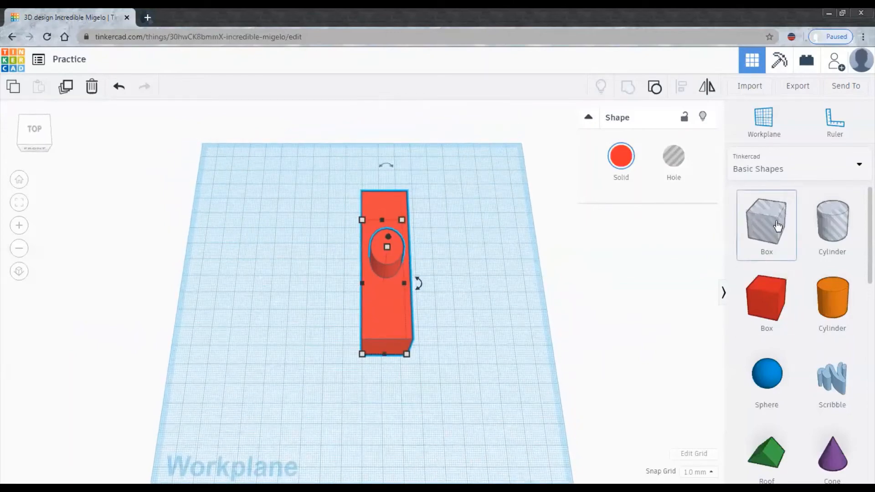
# Place a box hole beside the grouped shape, widen it to 31 mm and move it across the red body's middle.
pyautogui.moveTo(777, 225); pyautogui.dragTo(470, 279)
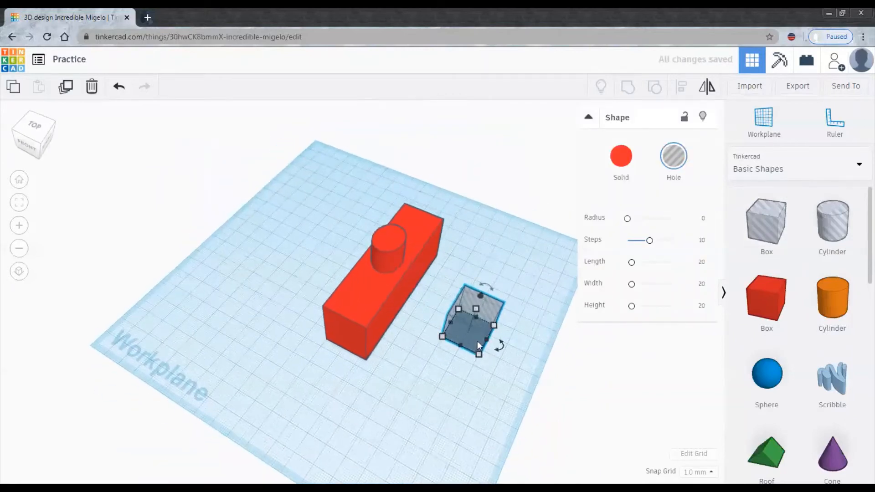
pyautogui.moveTo(450, 322); pyautogui.dragTo(431, 312)
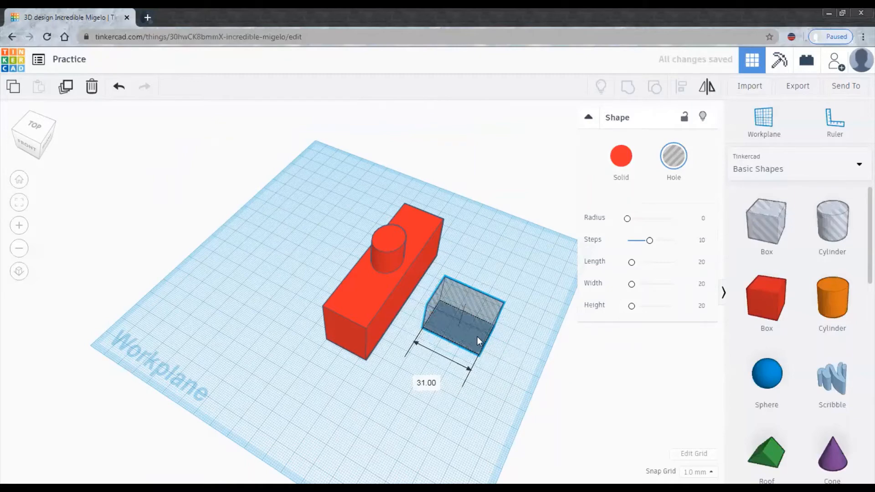
pyautogui.moveTo(477, 337); pyautogui.dragTo(478, 319, button='right')
pyautogui.moveTo(475, 320); pyautogui.dragTo(394, 292)
# Align the box hole to the centre of the red grouped shape along both its width and its length.
pyautogui.moveTo(406, 386); pyautogui.dragTo(453, 420, button='right')
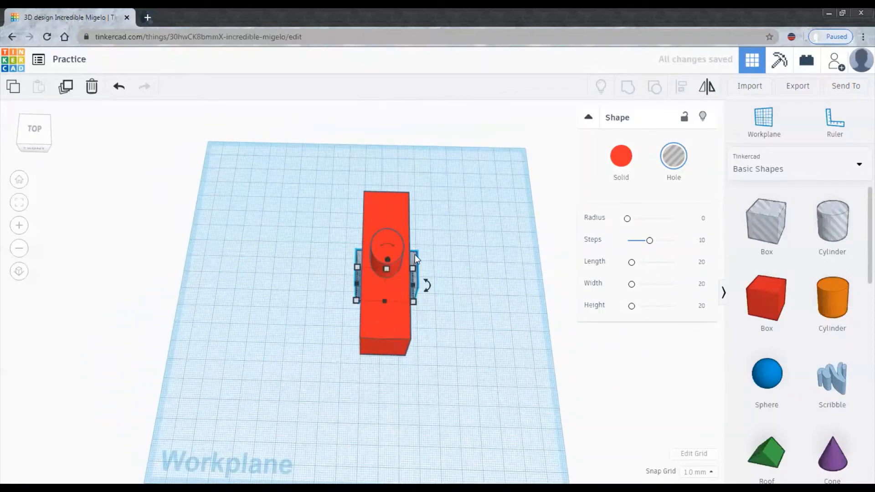
pyautogui.keyDown('shift'); pyautogui.click(392, 321); pyautogui.keyUp('shift')
pyautogui.moveTo(475, 351); pyautogui.dragTo(401, 348, button='right')
pyautogui.click(680, 86)
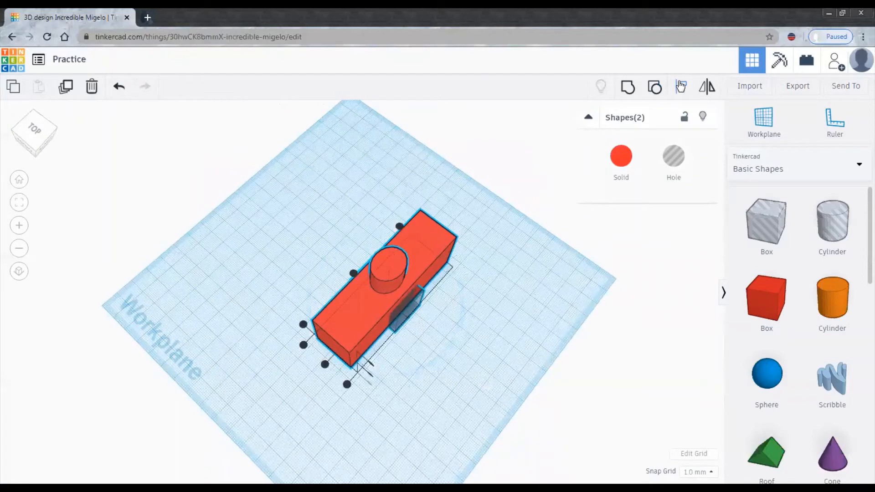
pyautogui.click(353, 273)
pyautogui.click(324, 365)
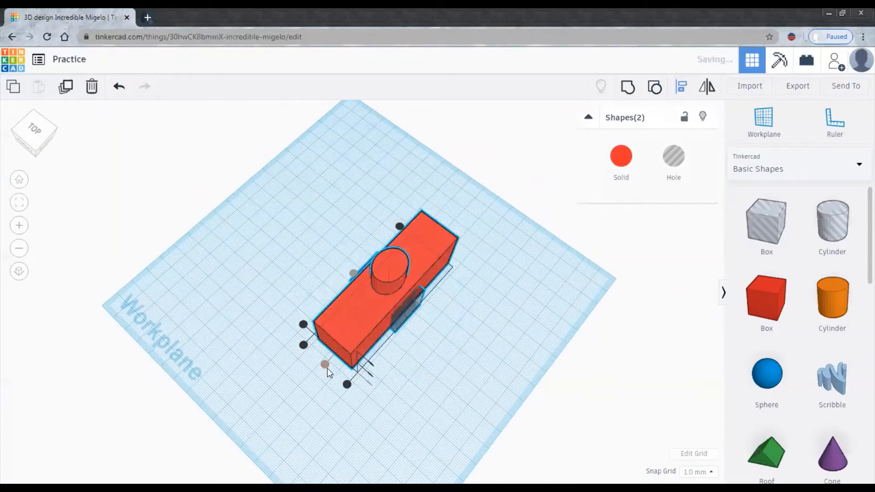
pyautogui.moveTo(405, 369); pyautogui.dragTo(471, 347, button='right')
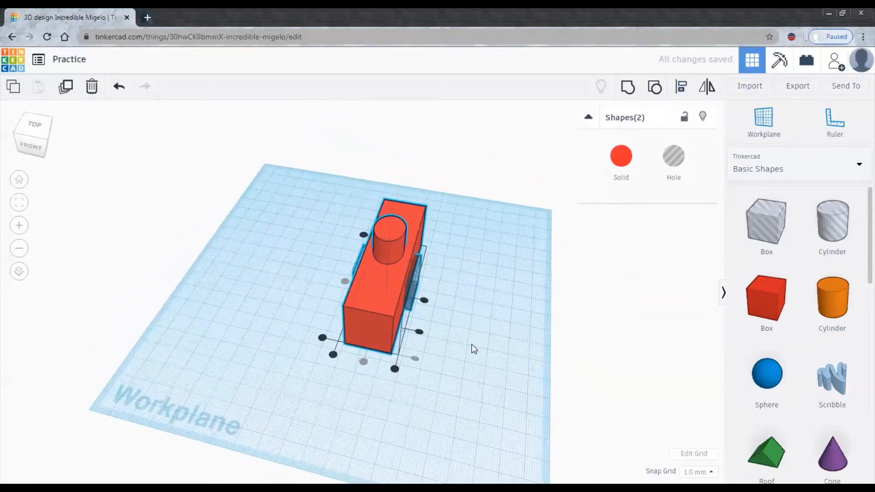
pyautogui.click(472, 343)
# Group the box hole with the red shape to cut a rectangular opening through its base.
pyautogui.moveTo(307, 156); pyautogui.dragTo(484, 380)
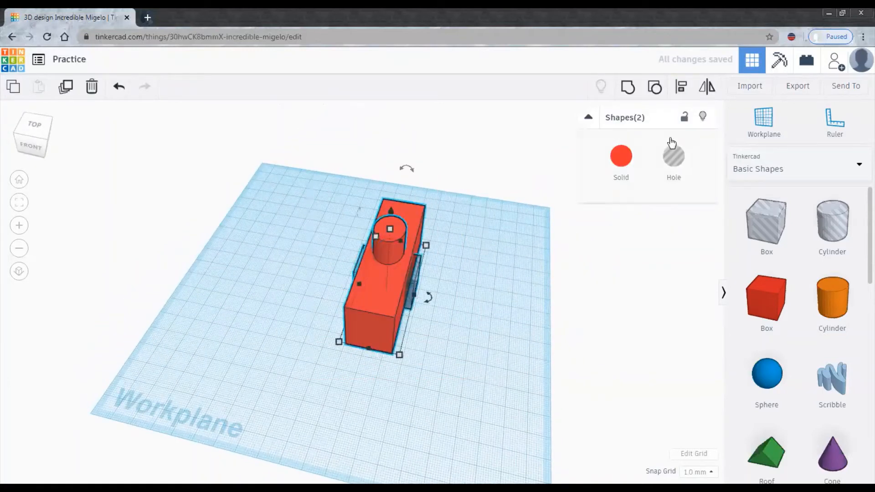
pyautogui.click(629, 90)
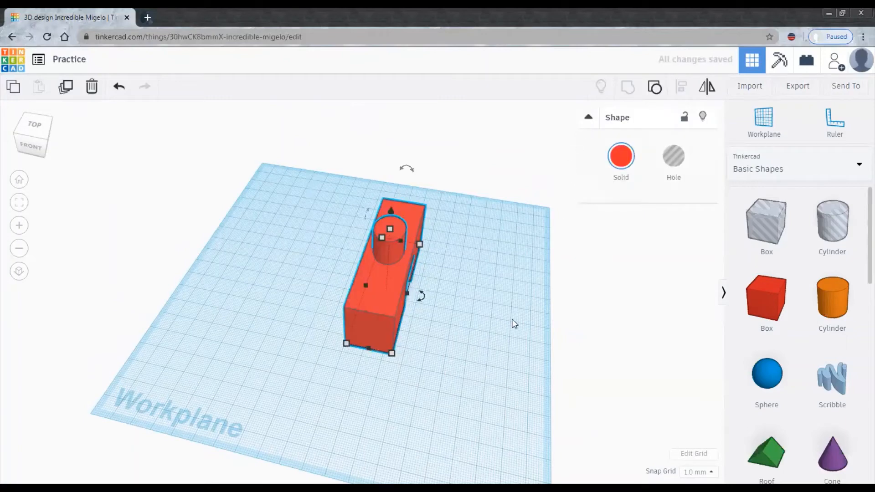
pyautogui.moveTo(513, 323); pyautogui.dragTo(306, 270, button='right')
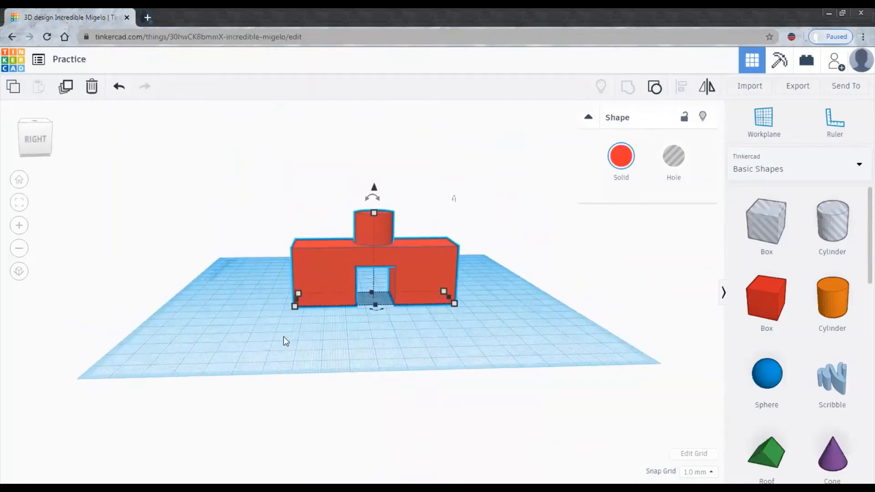
# Place a 20 mm red box beside the grouped red shape and lock it against editing.
pyautogui.click(283, 337)
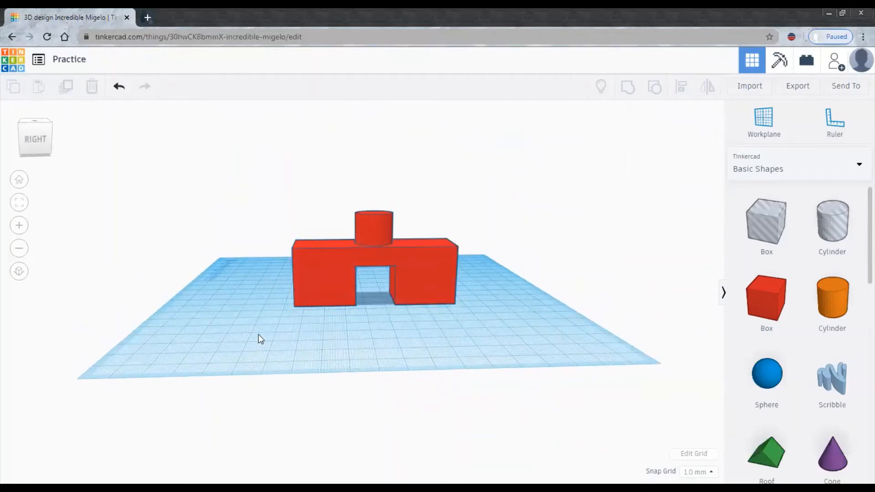
pyautogui.moveTo(266, 289); pyautogui.dragTo(461, 301, button='right')
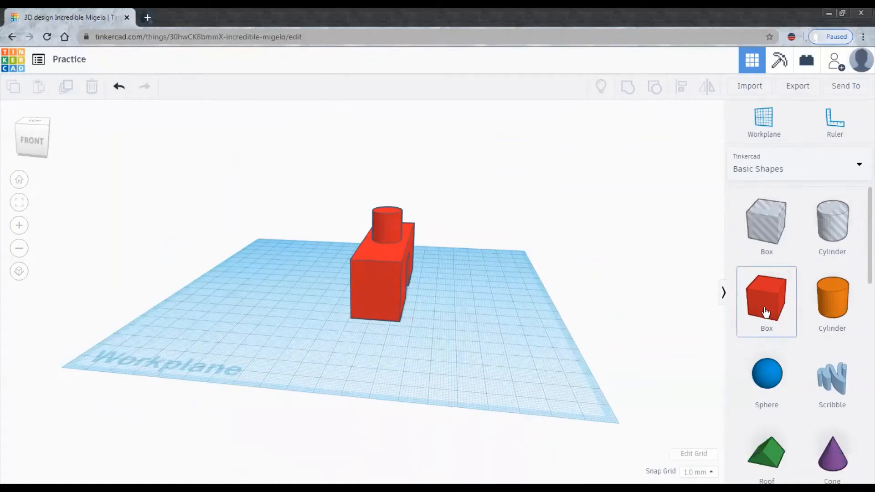
pyautogui.moveTo(773, 306); pyautogui.dragTo(458, 309)
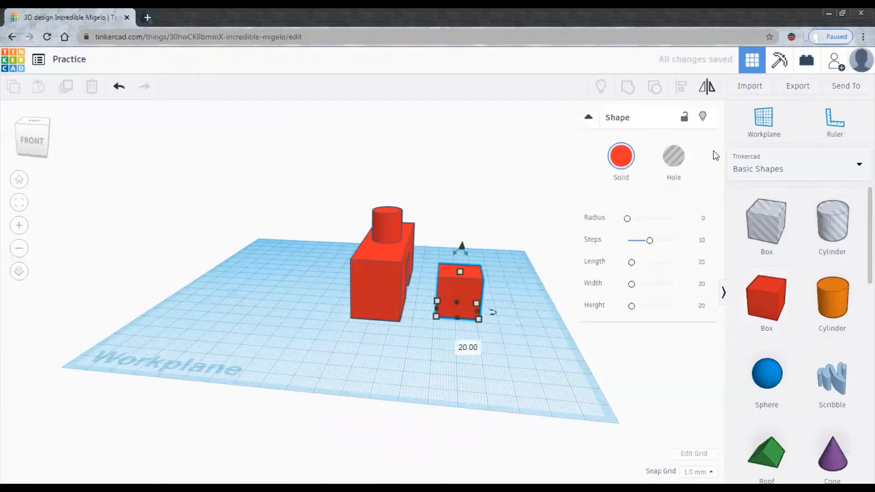
pyautogui.click(684, 118)
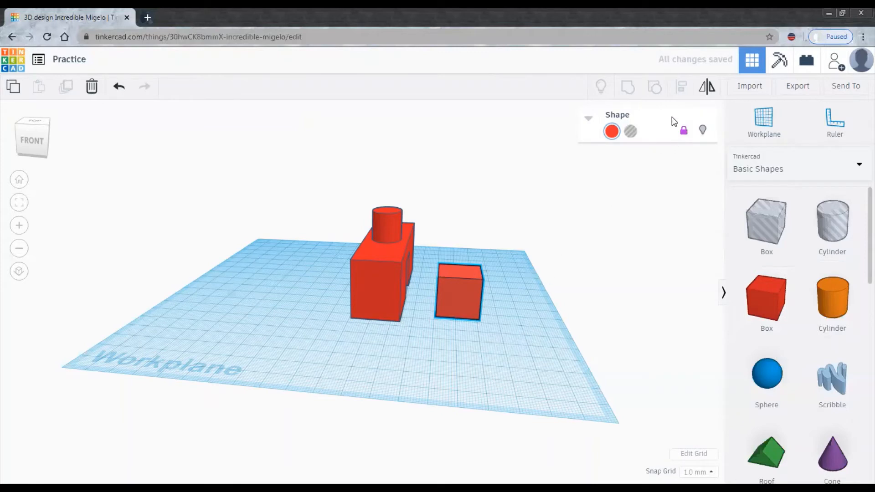
# Hide the small box and the grouped shape, and show all hidden shapes again.
pyautogui.click(702, 131)
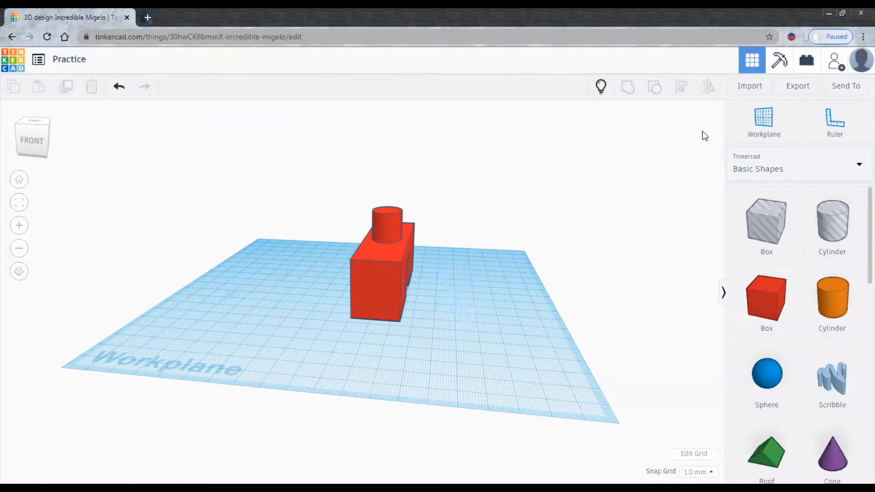
pyautogui.click(379, 283)
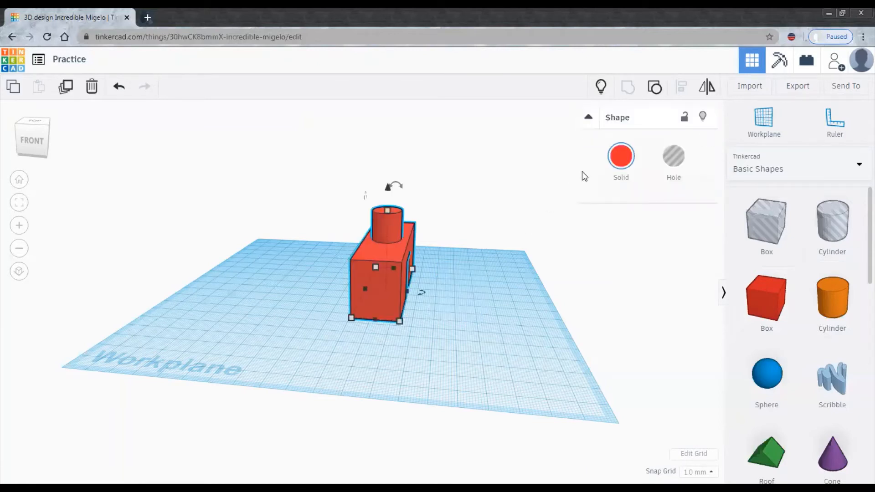
pyautogui.click(702, 116)
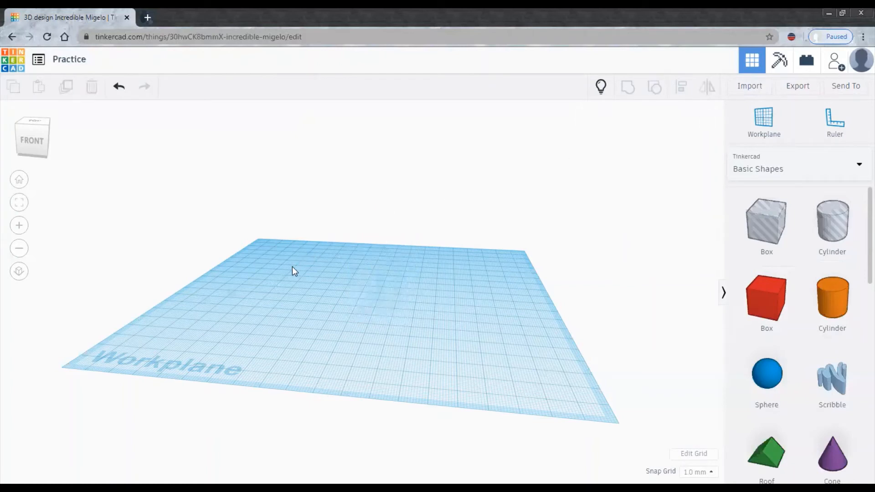
pyautogui.click(600, 86)
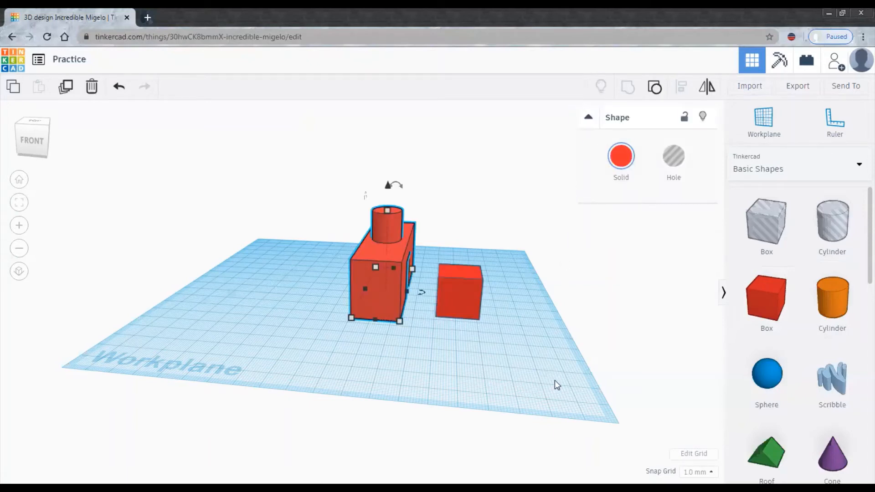
# Unlock the small red box beside the grouped shape and turn it into a hole.
pyautogui.moveTo(549, 365); pyautogui.dragTo(423, 403, button='right')
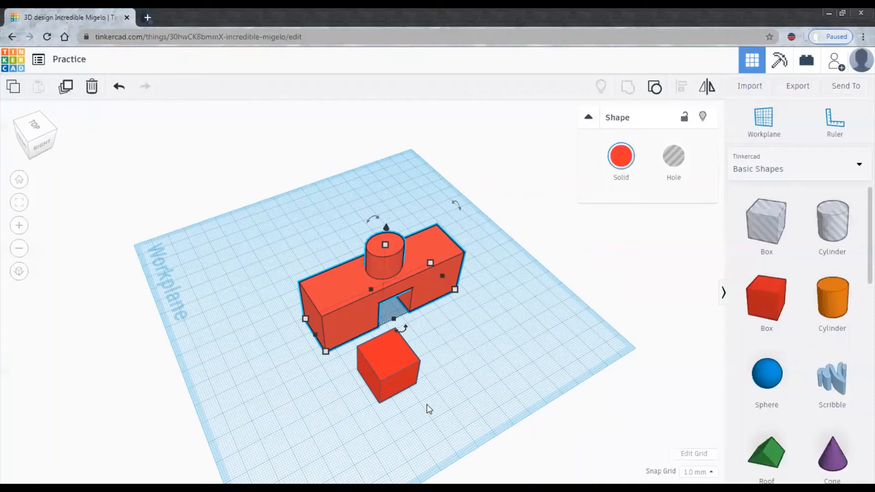
pyautogui.moveTo(332, 410); pyautogui.dragTo(586, 182, button='right')
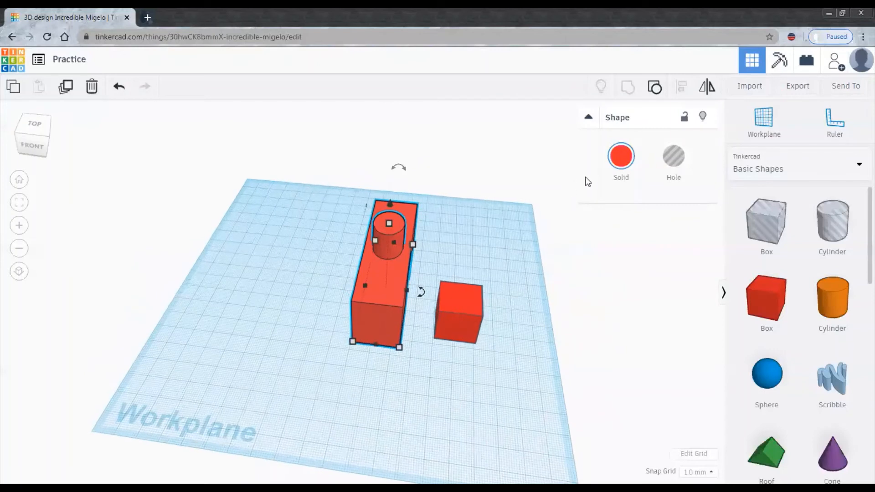
pyautogui.click(448, 315)
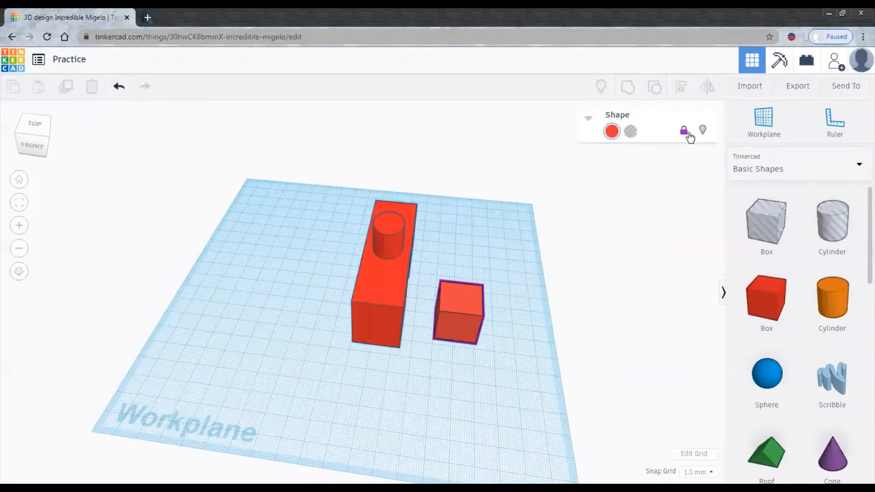
pyautogui.click(683, 131)
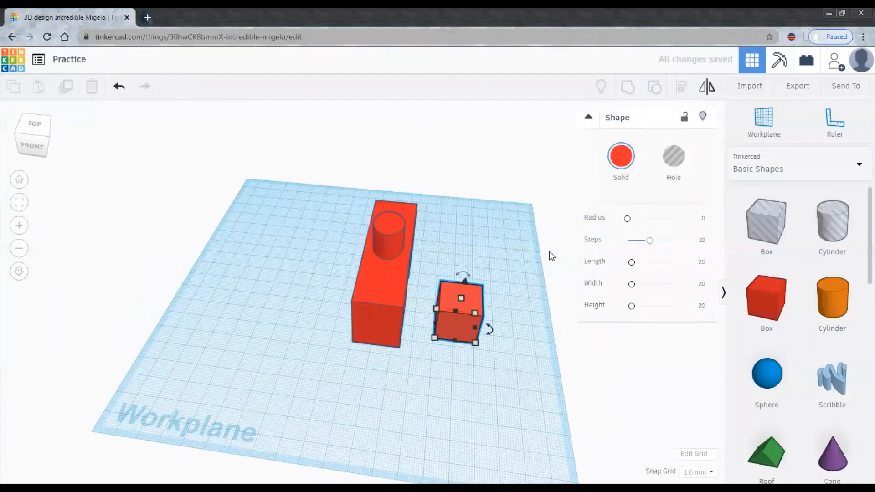
pyautogui.click(676, 157)
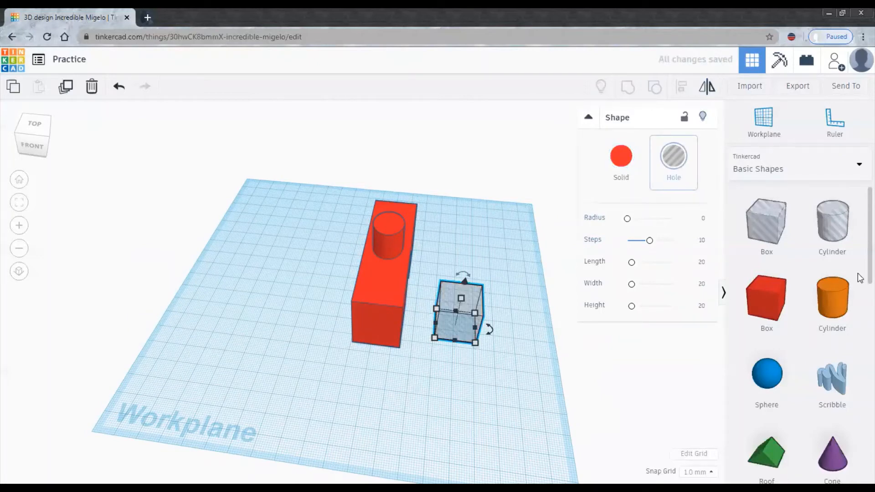
pyautogui.click(634, 168)
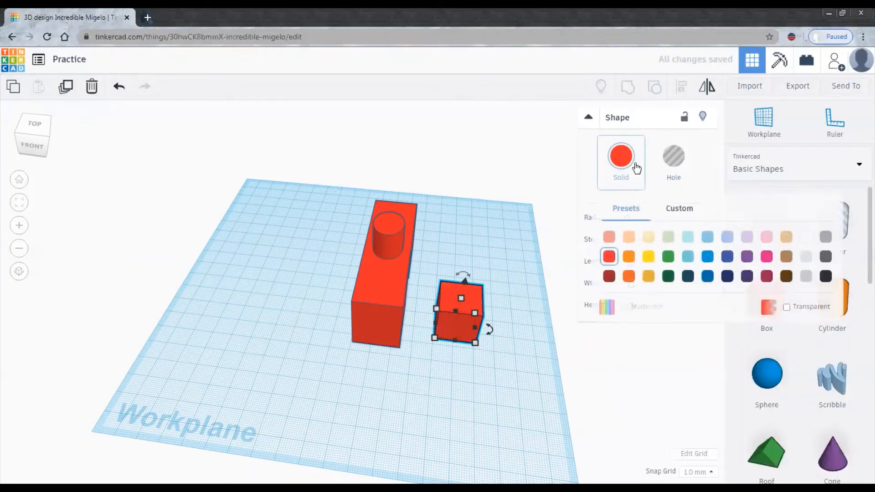
pyautogui.click(676, 164)
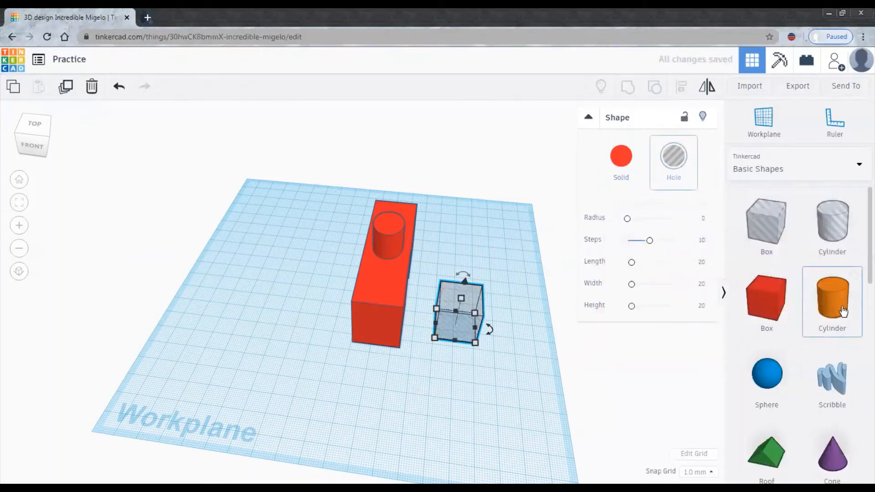
# Place a cylinder in front of the box hole, switch it to a hole and back to solid orange.
pyautogui.press('Escape')
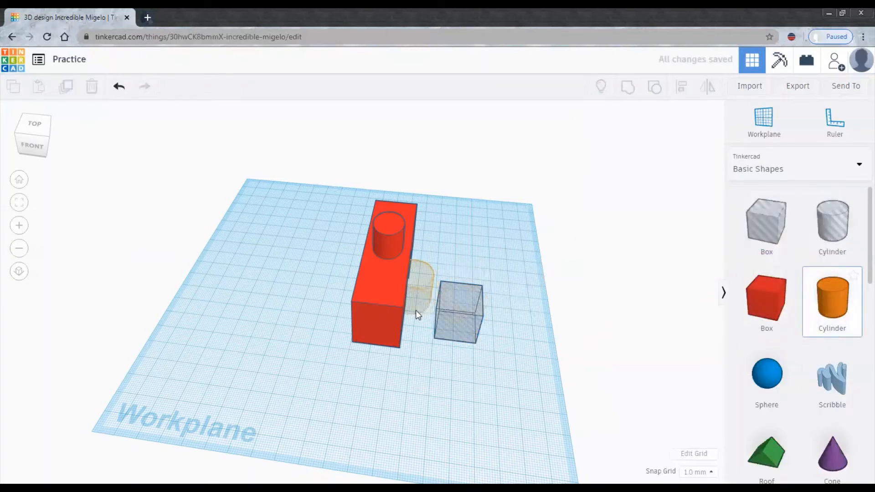
pyautogui.click(454, 382)
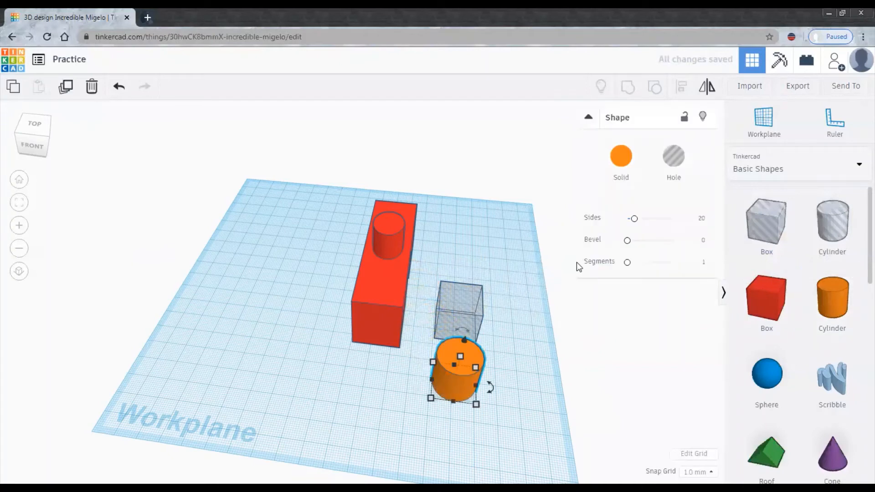
pyautogui.click(673, 164)
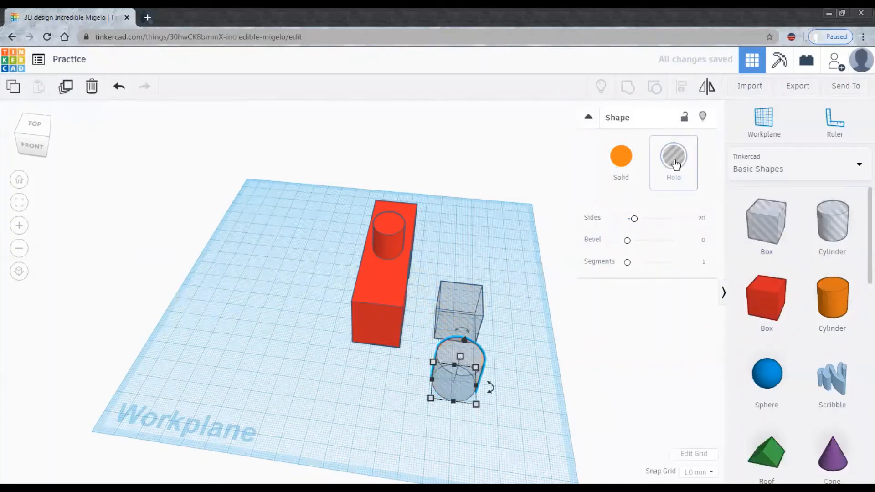
pyautogui.click(614, 164)
pyautogui.click(524, 326)
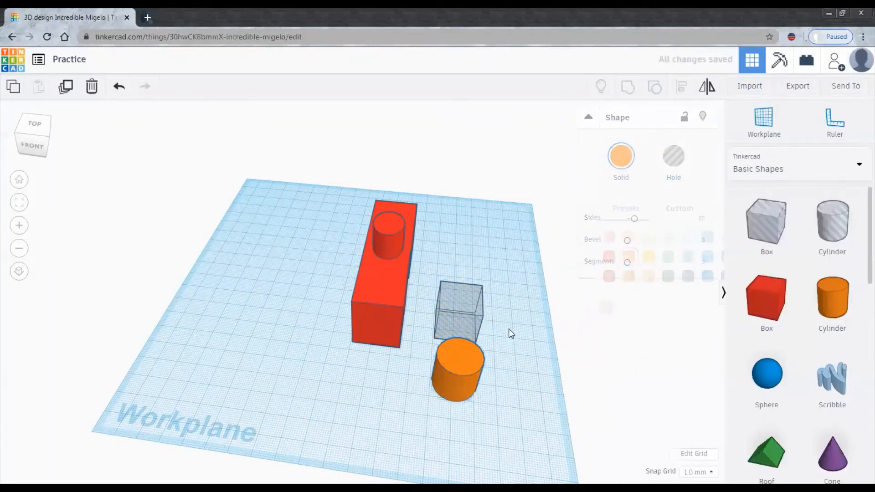
# Undo the cylinder's placement and the small box's change to a hole.
pyautogui.hotkey('ctrl', 'z')
pyautogui.hotkey('ctrl', 'z')
pyautogui.hotkey('ctrl', 'z')
pyautogui.hotkey('ctrl', 'z')
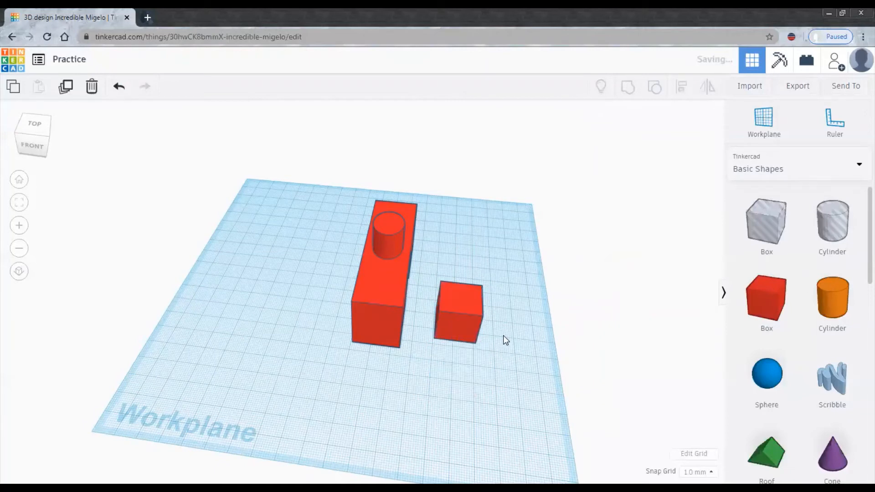
# Turn the grouped red shape into a hole and switch it back to solid.
pyautogui.click(381, 303)
pyautogui.moveTo(497, 277); pyautogui.dragTo(356, 285, button='right')
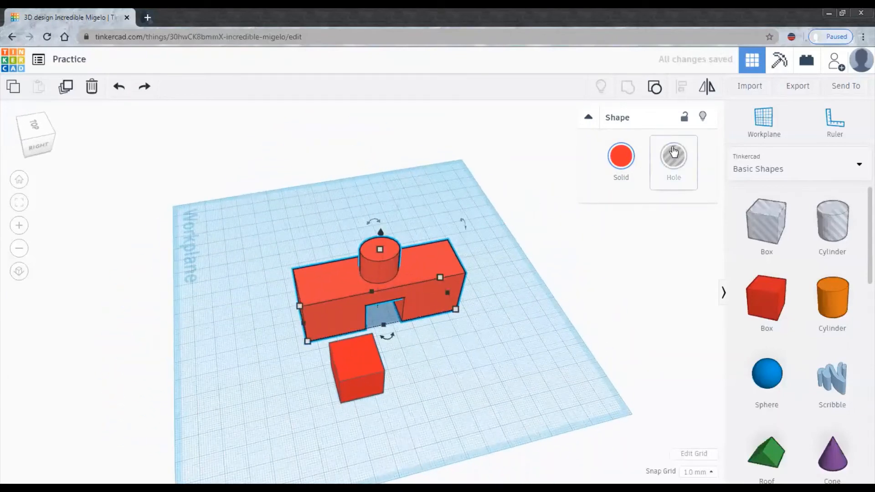
pyautogui.click(673, 155)
pyautogui.moveTo(513, 302); pyautogui.dragTo(658, 232, button='right')
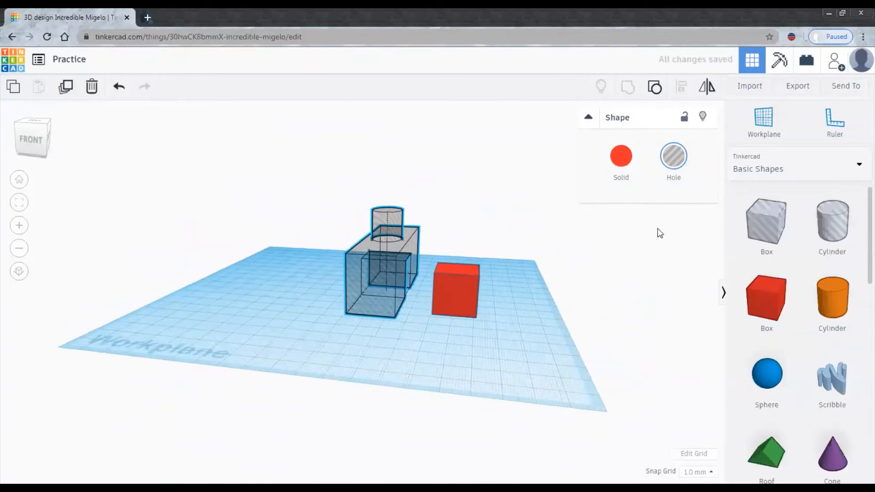
pyautogui.click(618, 167)
pyautogui.click(508, 323)
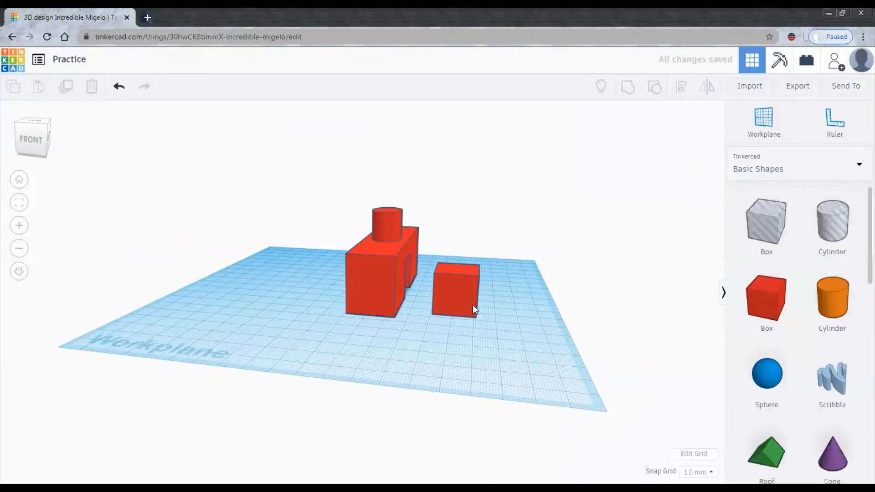
# Place another red box beside the small one and resize it to length 51.8, width 15.04 and height 26.52 mm.
pyautogui.click(453, 300)
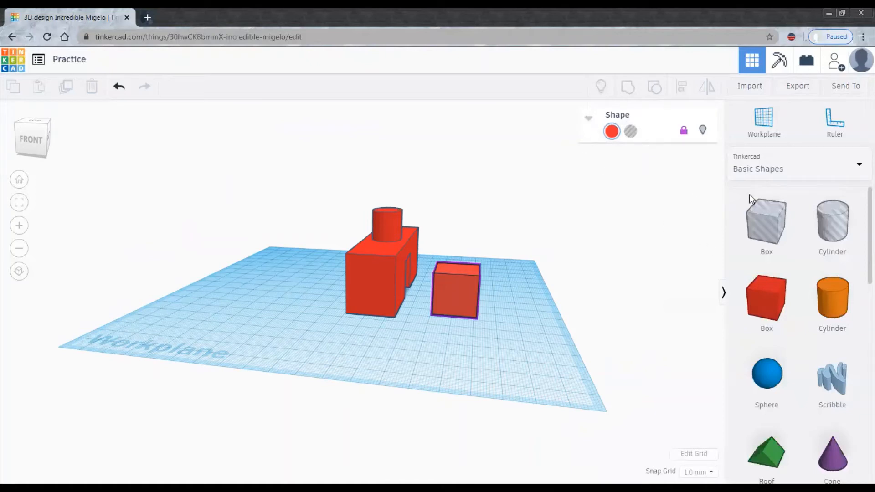
pyautogui.moveTo(769, 297); pyautogui.dragTo(510, 336)
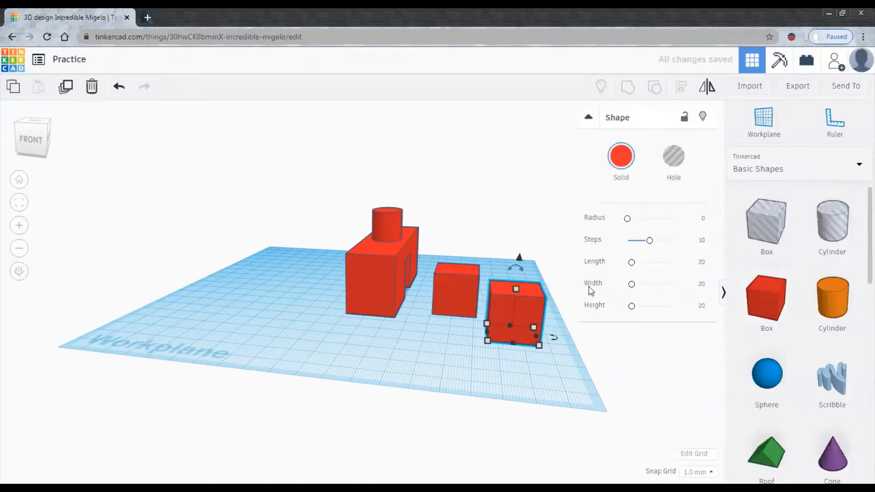
pyautogui.moveTo(633, 262); pyautogui.dragTo(632, 314)
pyautogui.moveTo(492, 351); pyautogui.dragTo(529, 383, button='right')
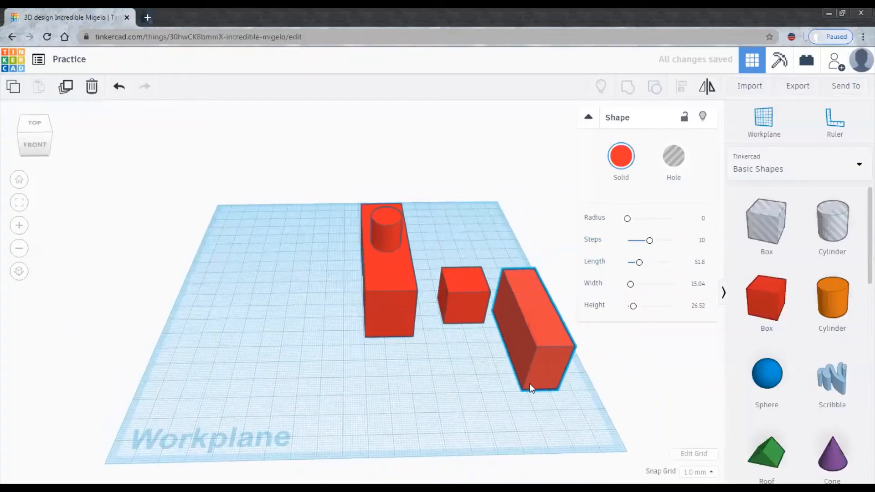
# Undo the resizing and placement of both extra boxes, leaving only the grouped red shape.
pyautogui.click(461, 397)
pyautogui.hotkey('ctrl', 'z')
pyautogui.hotkey('ctrl', 'z')
pyautogui.hotkey('ctrl', 'z')
pyautogui.hotkey('ctrl', 'z')
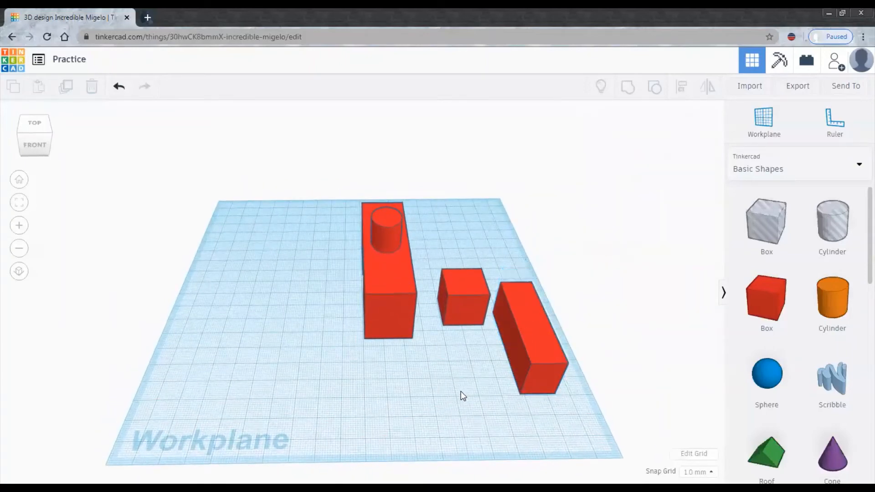
pyautogui.hotkey('ctrl', 'z')
pyautogui.hotkey('ctrl', 'z')
pyautogui.hotkey('ctrl', 'z')
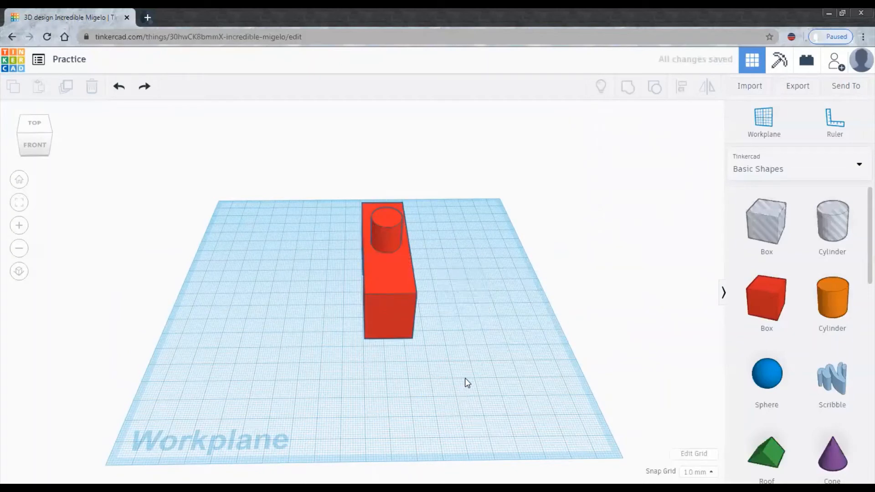
# Examine the download formats offered for exporting the selected grouped shape, and close them without exporting.
pyautogui.click(410, 305)
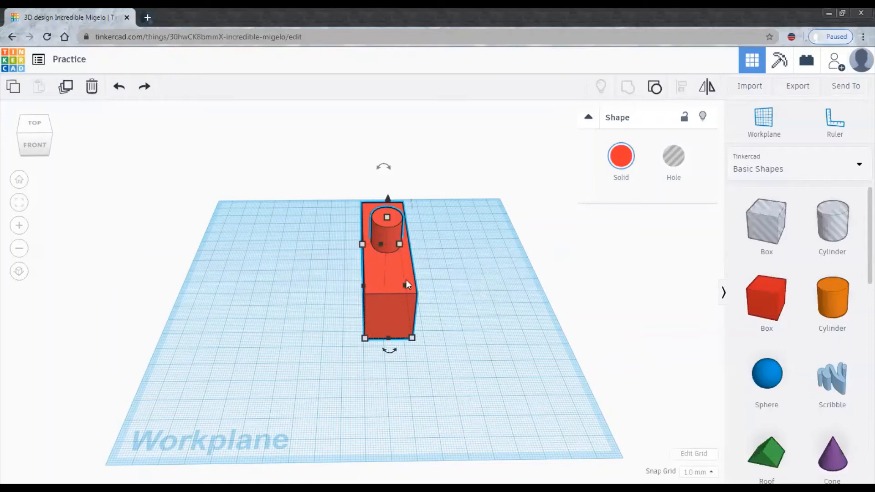
pyautogui.moveTo(406, 281)
pyautogui.moveTo(475, 332); pyautogui.dragTo(415, 307, button='right')
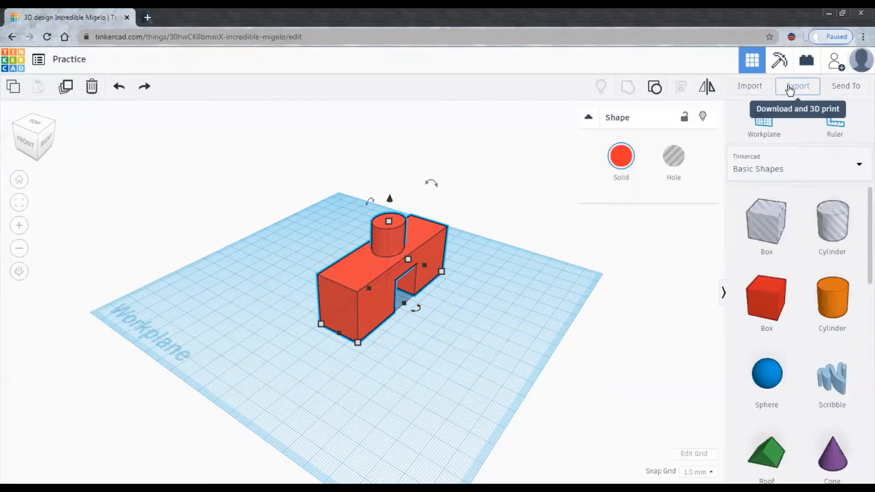
pyautogui.click(788, 86)
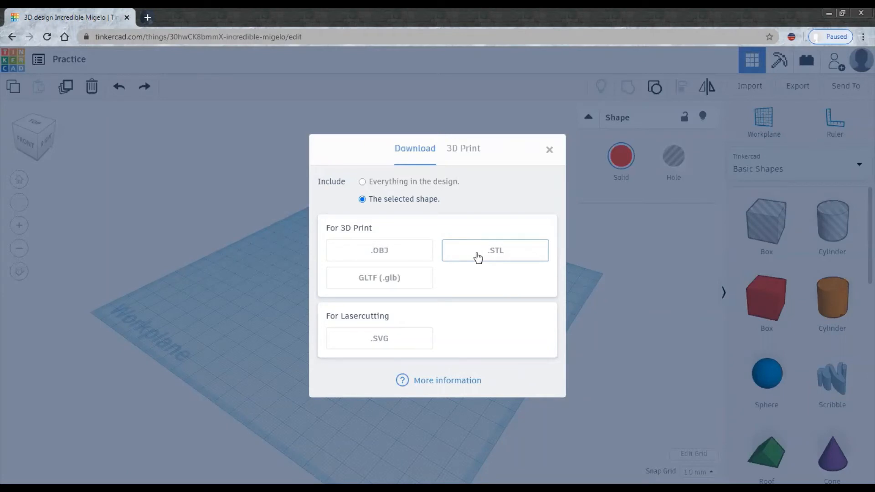
pyautogui.click(550, 155)
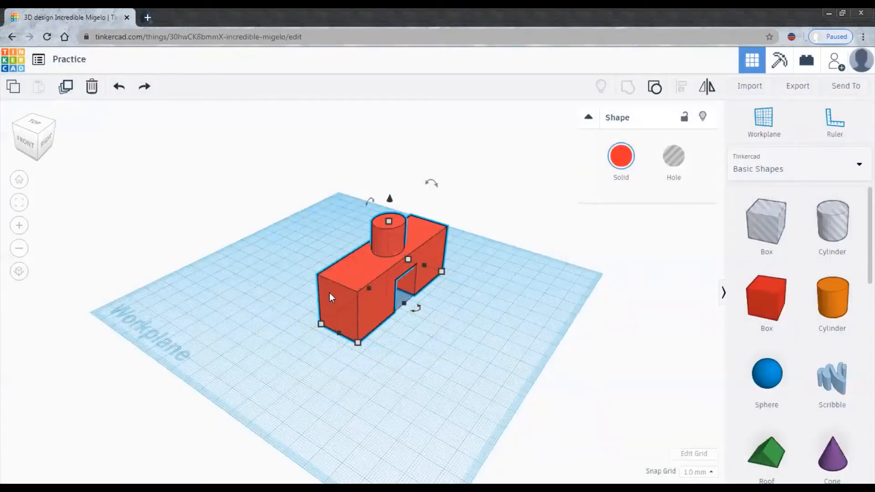
# Delete the grouped red shape and restore the home view of the workplane.
pyautogui.press('Delete')
pyautogui.moveTo(259, 325); pyautogui.dragTo(296, 351, button='right')
pyautogui.click(17, 181)
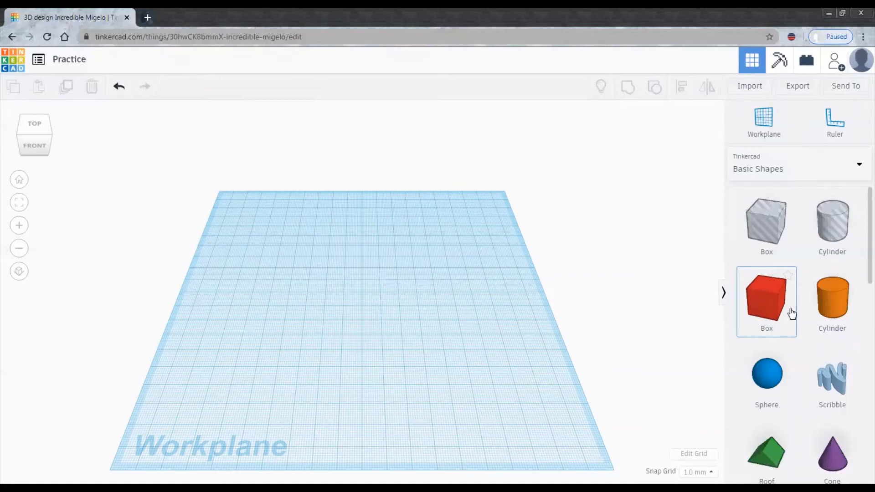
# Place a red box on the empty workplane and enlarge its base to 80 mm by 55 mm.
pyautogui.moveTo(791, 313); pyautogui.dragTo(337, 271)
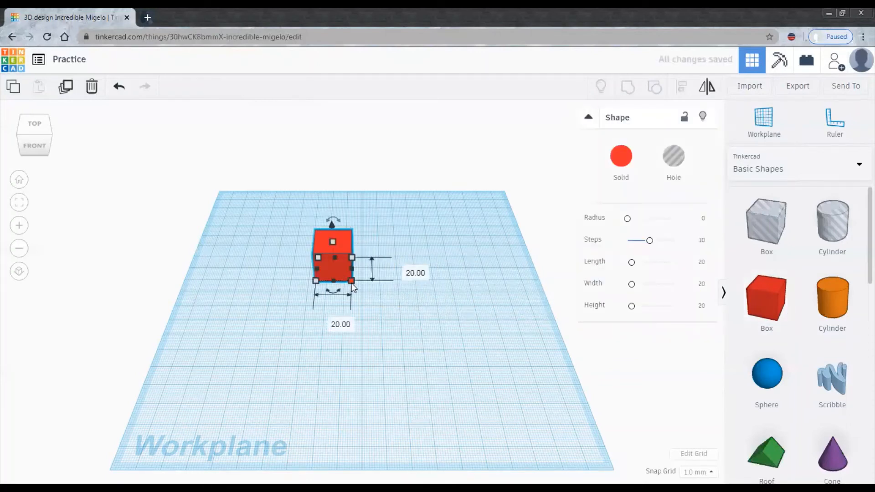
pyautogui.moveTo(351, 281); pyautogui.dragTo(468, 333)
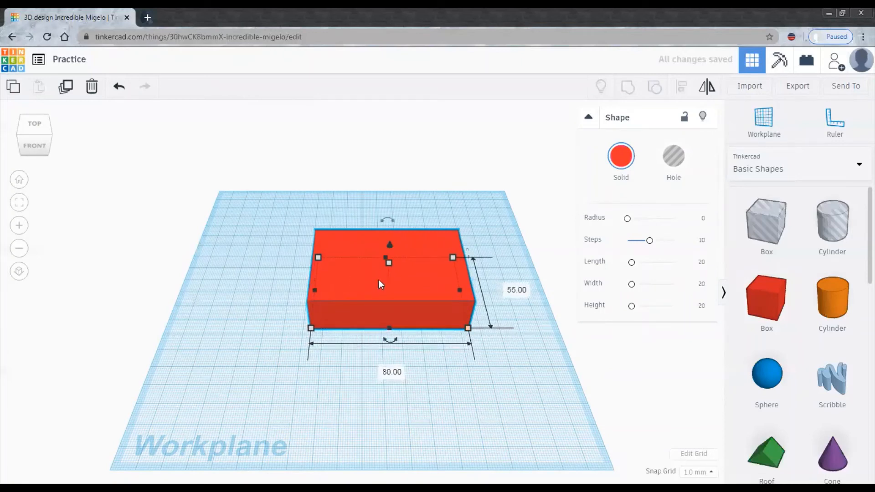
# Lower the red box to a height of 10 mm and cut a cylindrical hole through its back-left corner by grouping.
pyautogui.moveTo(387, 263); pyautogui.dragTo(387, 277)
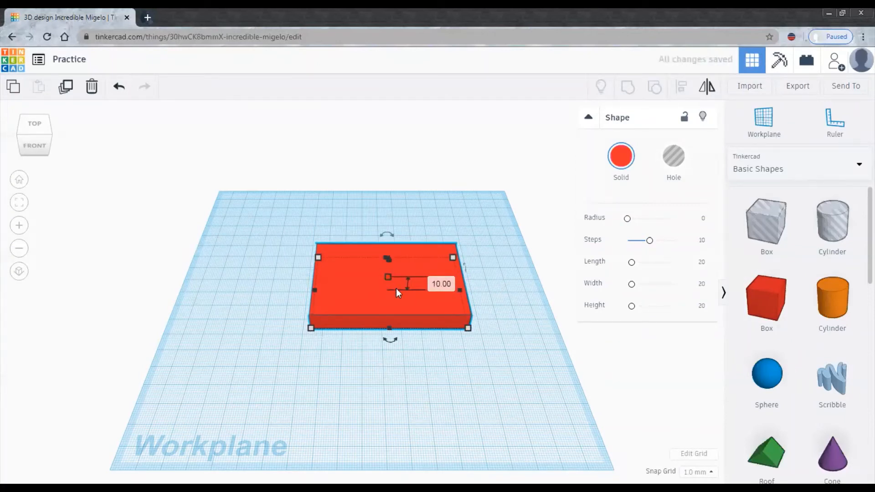
pyautogui.click(472, 392)
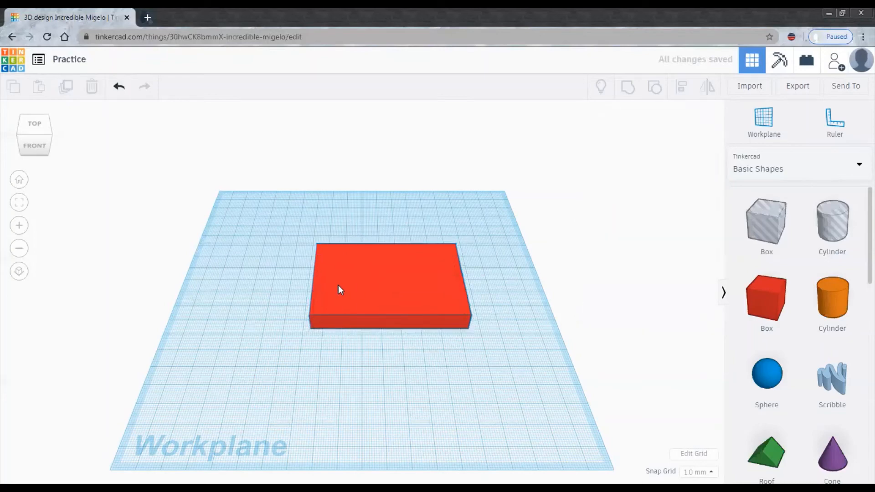
pyautogui.moveTo(278, 291); pyautogui.dragTo(277, 360, button='right')
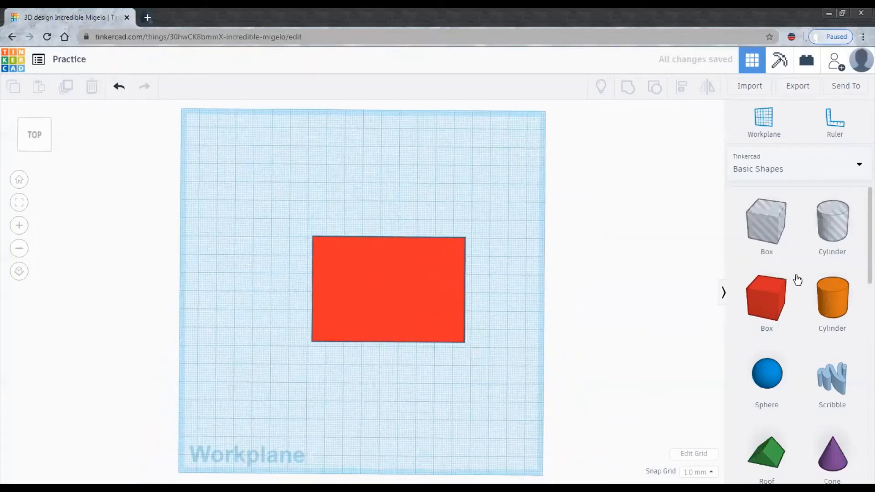
pyautogui.moveTo(850, 237); pyautogui.dragTo(337, 260)
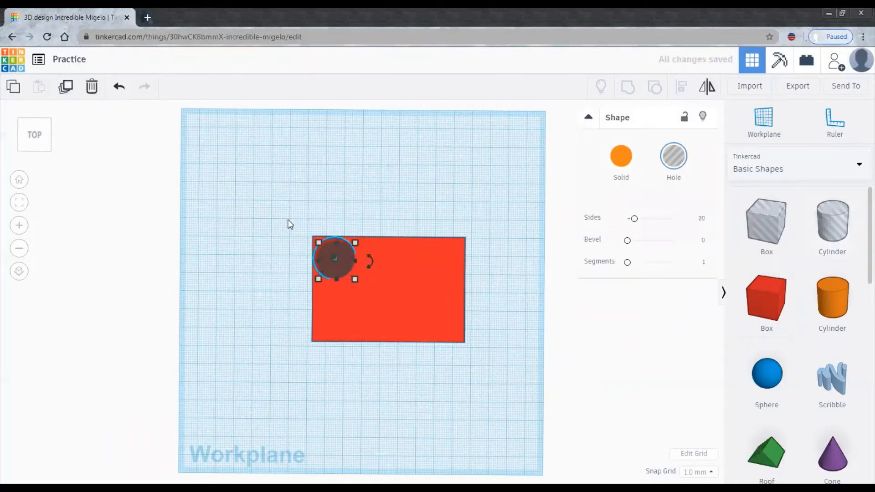
pyautogui.moveTo(288, 220); pyautogui.dragTo(497, 376)
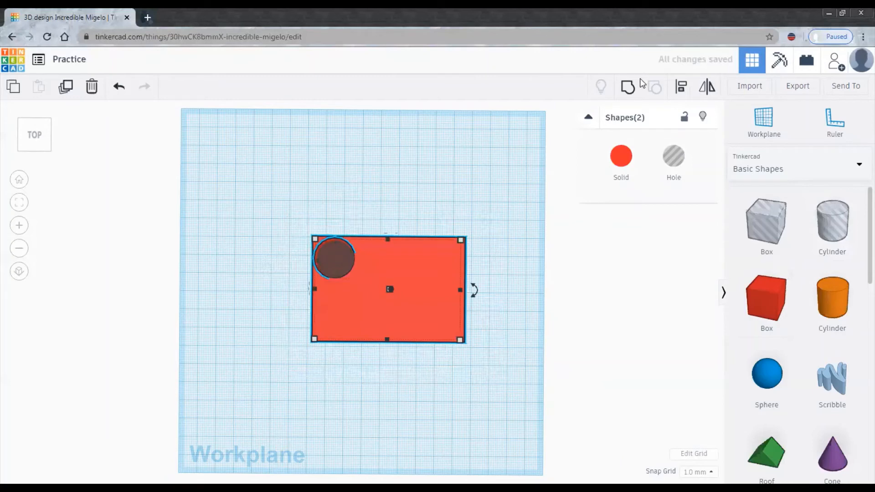
pyautogui.click(629, 87)
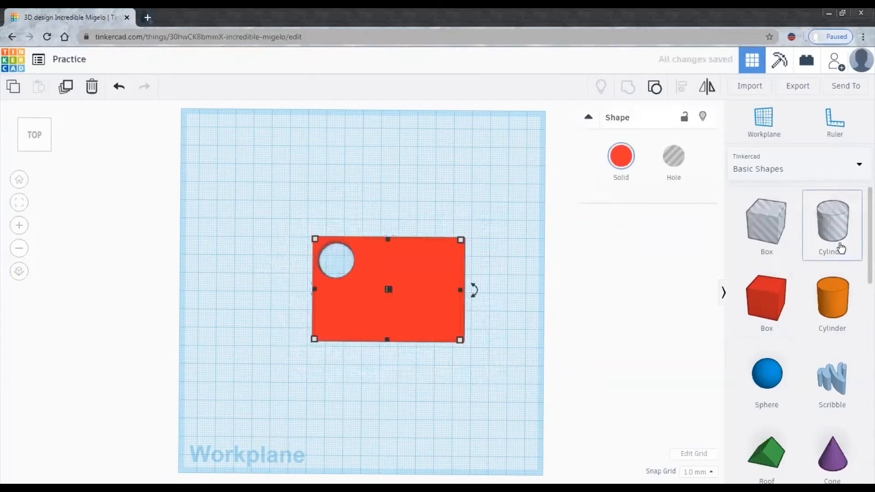
# Cut a second cylindrical hole through the plate's front-left corner by grouping a hole cylinder with the plate.
pyautogui.moveTo(829, 234); pyautogui.dragTo(345, 316)
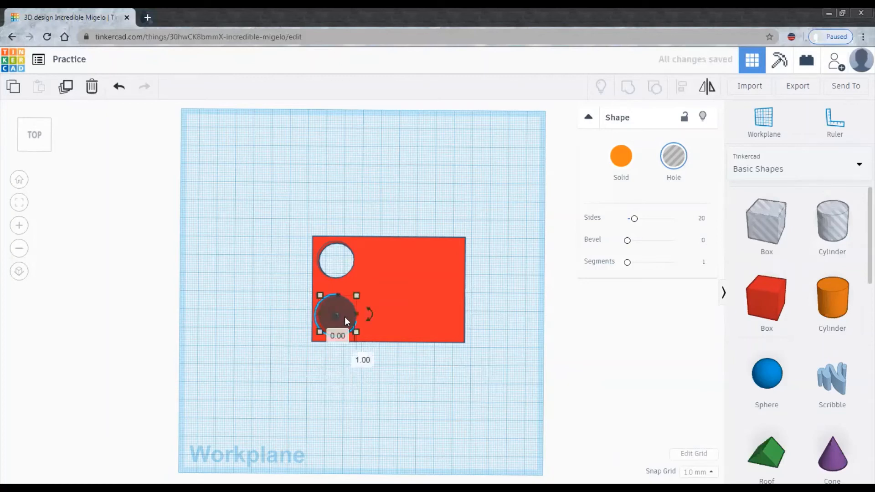
pyautogui.moveTo(312, 226); pyautogui.dragTo(576, 324)
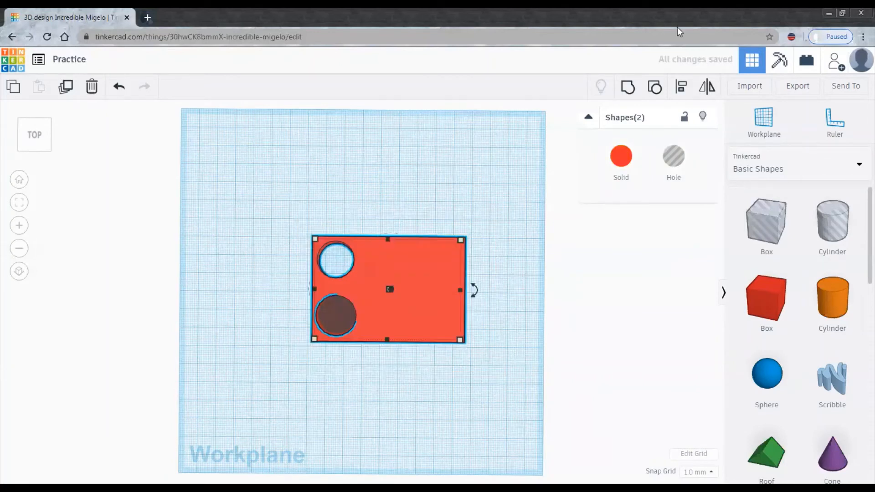
pyautogui.click(627, 87)
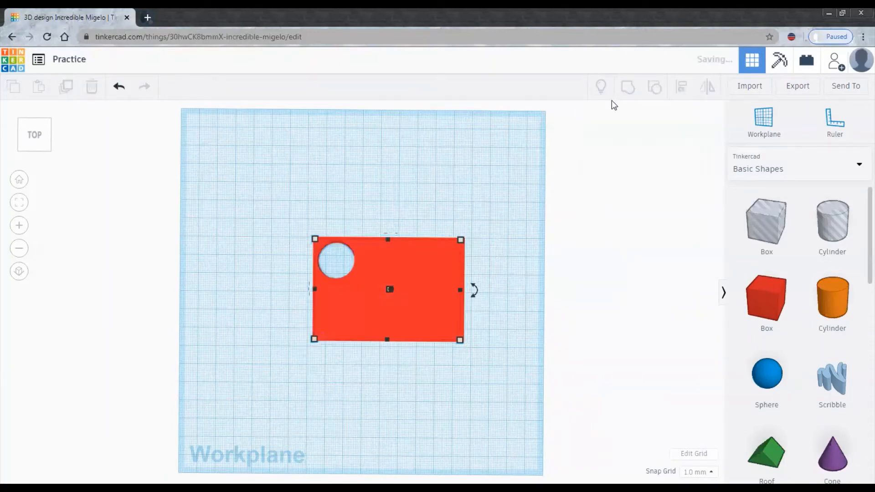
pyautogui.click(517, 160)
# Place a box hole over the plate's back edge, stretch it to 62 mm past the right side, and group it to cut a notch.
pyautogui.moveTo(752, 231)
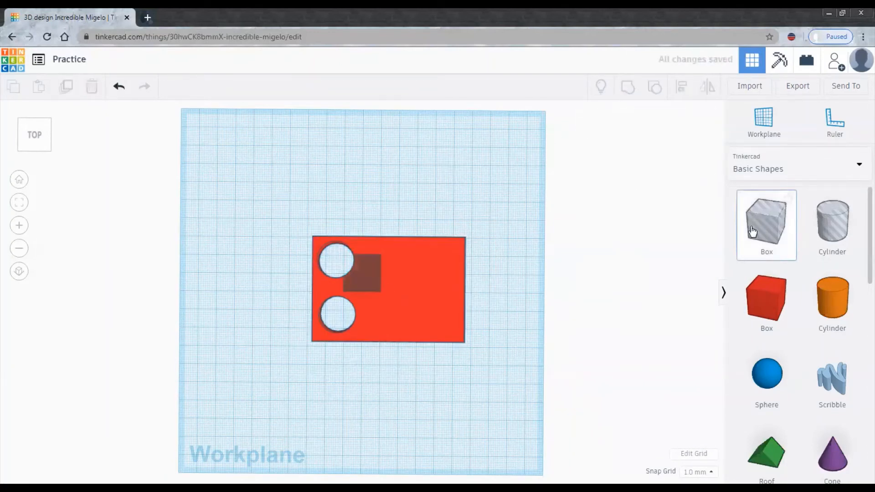
pyautogui.moveTo(752, 231); pyautogui.dragTo(477, 249)
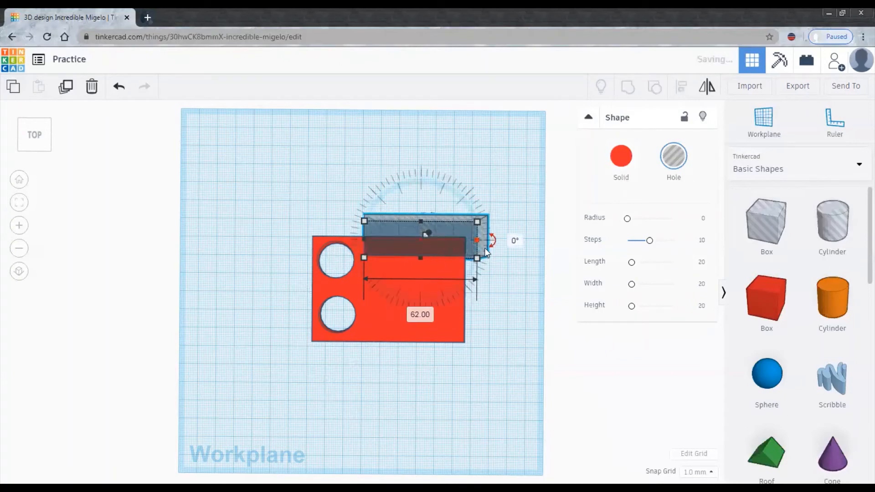
pyautogui.moveTo(265, 183); pyautogui.dragTo(570, 319)
pyautogui.click(629, 86)
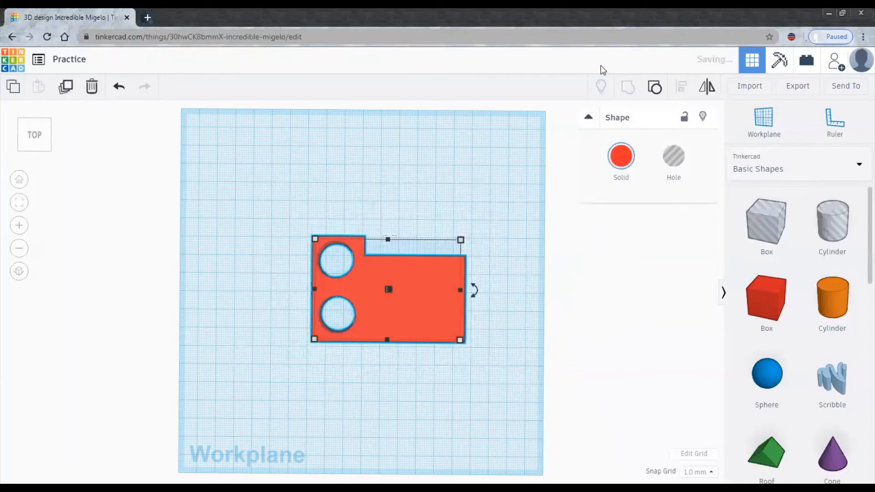
pyautogui.click(518, 355)
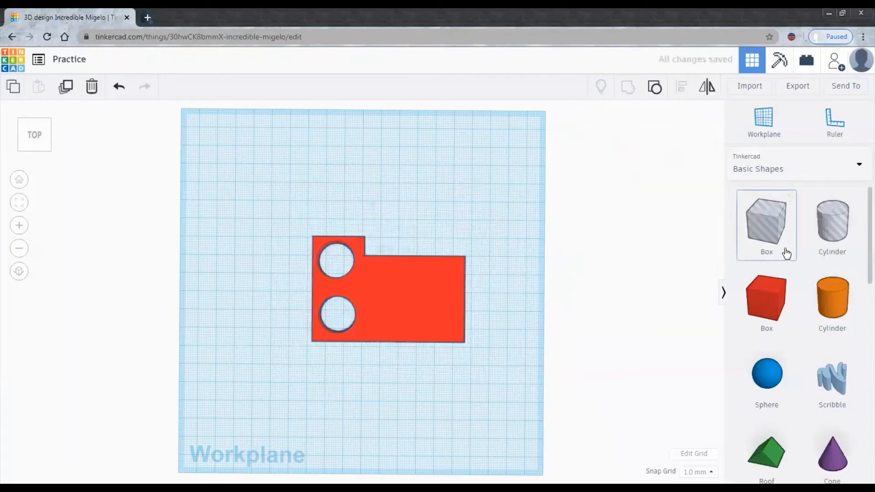
# Place a box hole over the plate's front edge, widen it to 40 mm, and group it with the plate to cut a slot.
pyautogui.moveTo(782, 250); pyautogui.dragTo(429, 340)
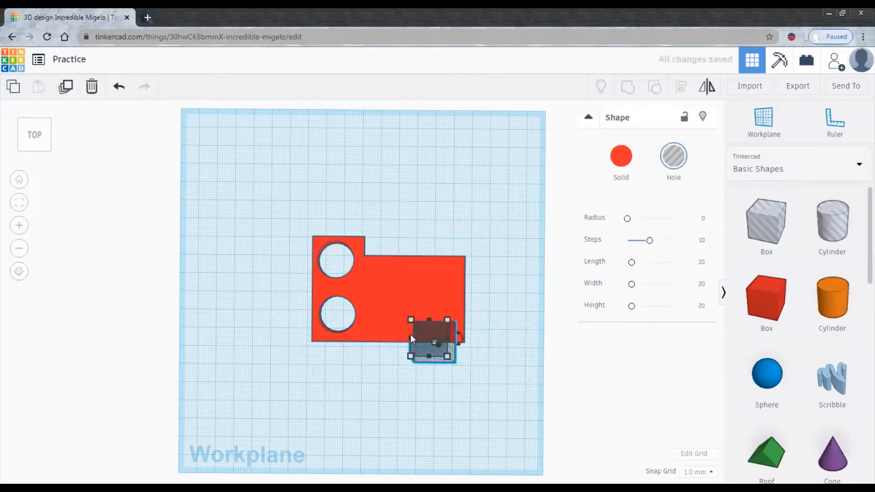
pyautogui.moveTo(410, 337); pyautogui.dragTo(374, 338)
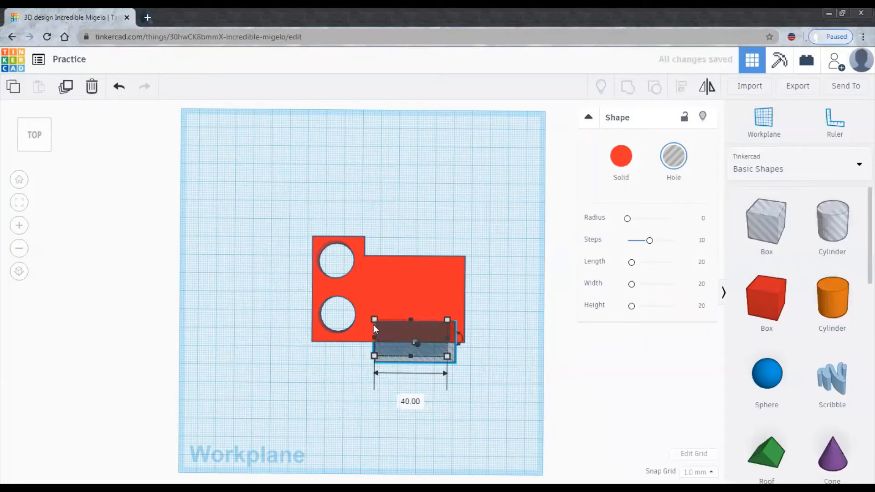
pyautogui.moveTo(286, 182); pyautogui.dragTo(522, 401)
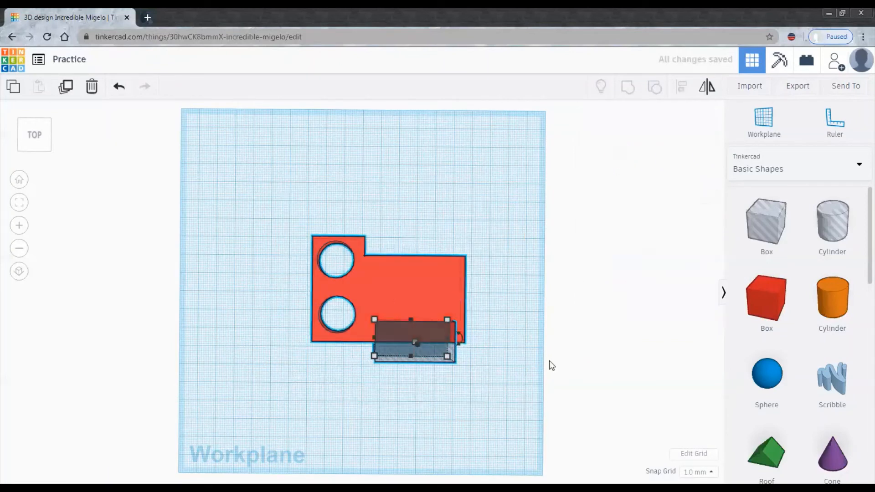
pyautogui.click(628, 87)
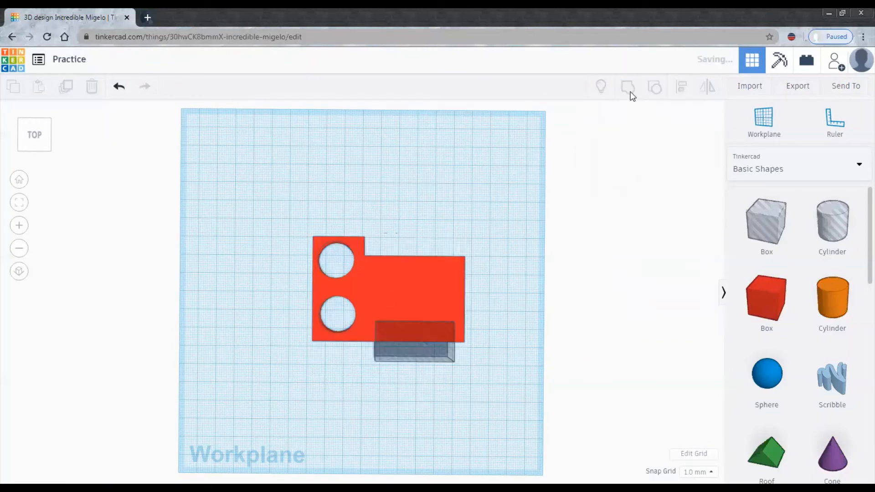
pyautogui.click(514, 250)
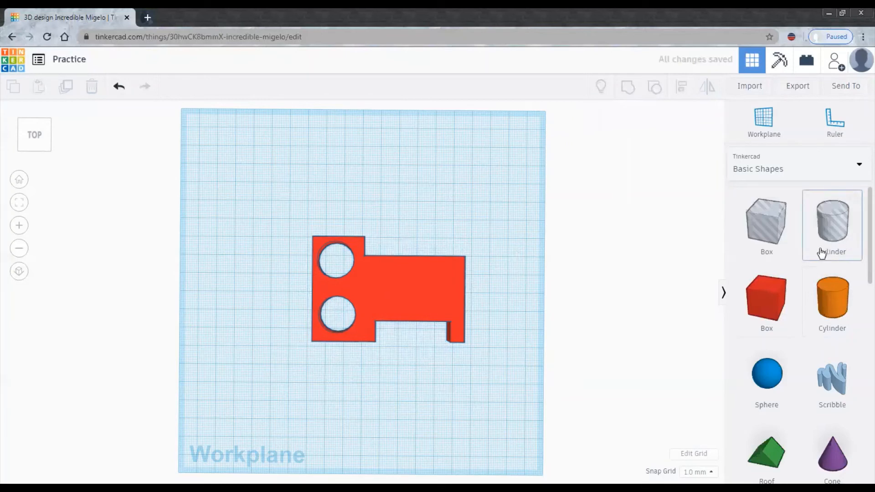
# Enlarge a new cylinder hole to 35 by 35 mm, move it over the front slot, and group it to cut an arch.
pyautogui.moveTo(822, 250); pyautogui.dragTo(429, 389)
pyautogui.moveTo(470, 371); pyautogui.dragTo(443, 363, button='right')
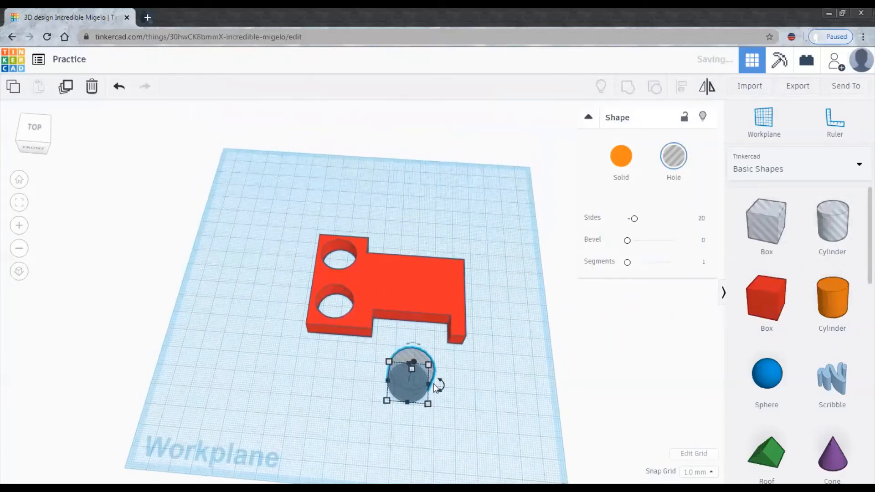
pyautogui.moveTo(429, 404); pyautogui.dragTo(459, 437)
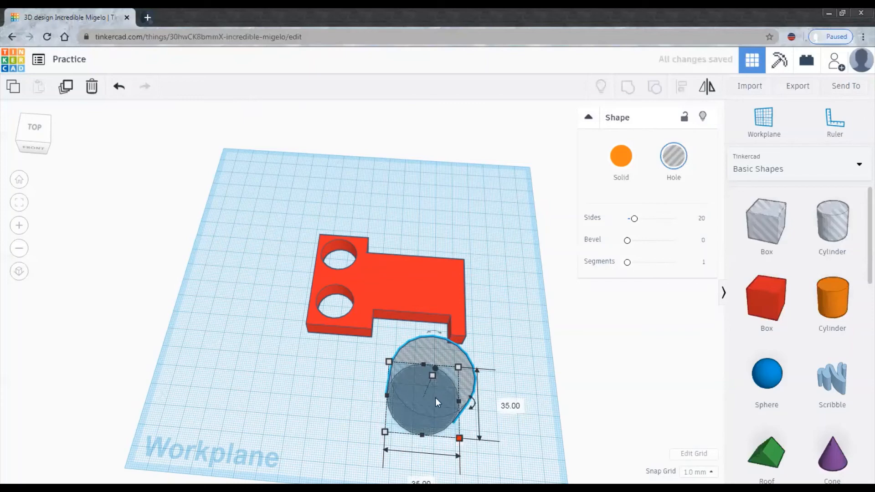
pyautogui.moveTo(439, 315); pyautogui.dragTo(447, 369, button='right')
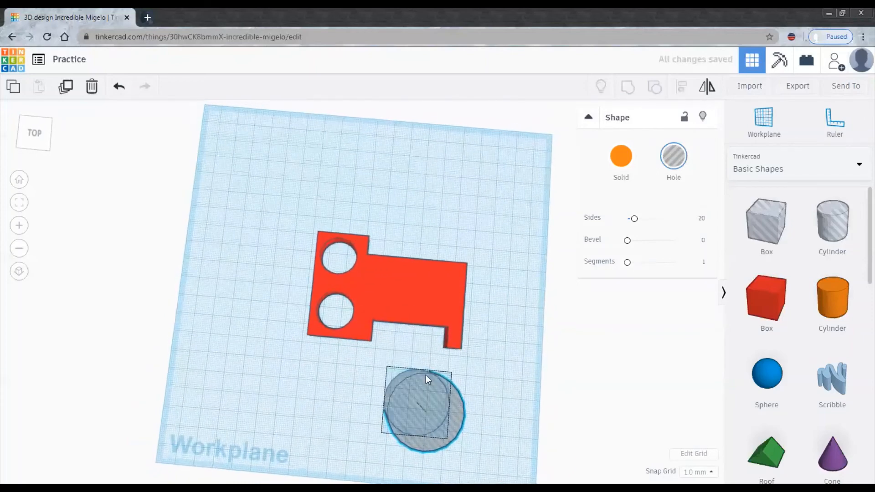
pyautogui.moveTo(425, 374); pyautogui.dragTo(432, 302)
pyautogui.moveTo(288, 184); pyautogui.dragTo(514, 386)
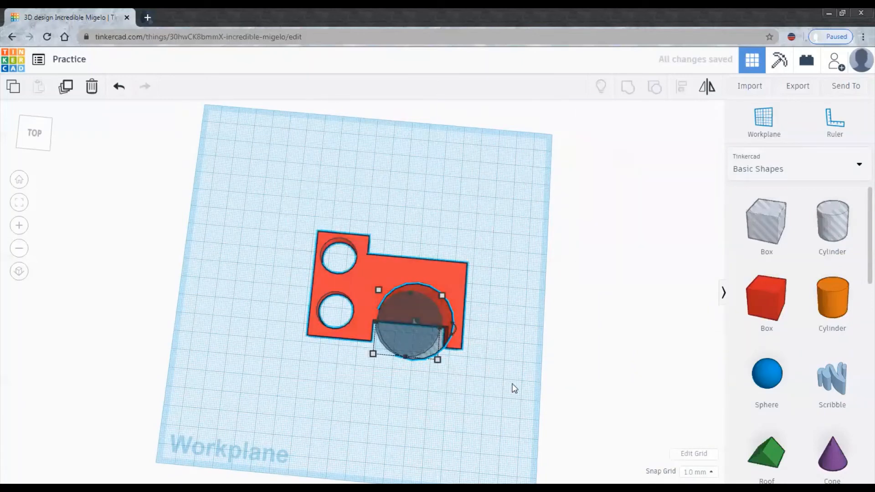
pyautogui.click(624, 97)
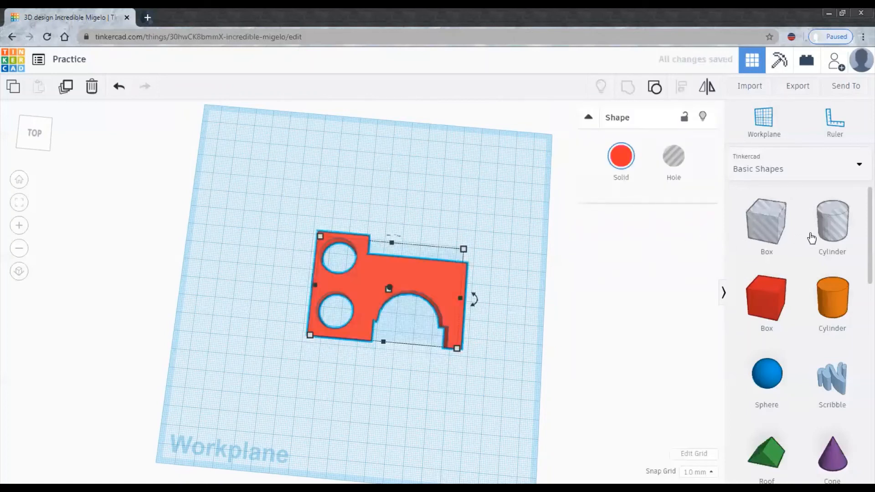
# Place a default-size cylinder hole over the crown of the arch and group it with the plate to cut a smaller round recess.
pyautogui.moveTo(816, 232); pyautogui.dragTo(412, 300)
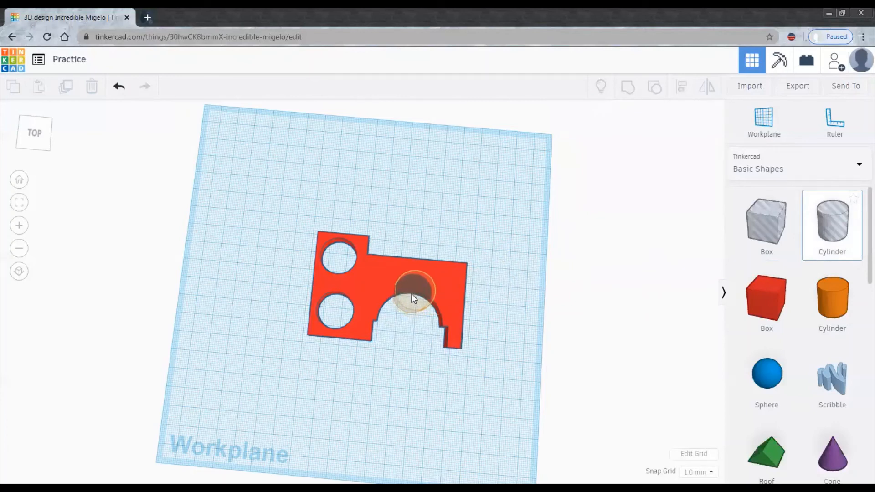
pyautogui.moveTo(411, 294); pyautogui.dragTo(411, 295)
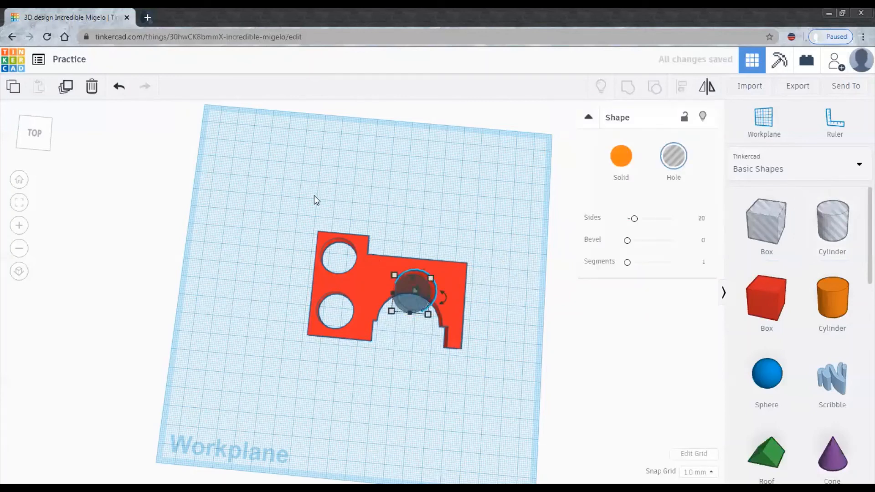
pyautogui.moveTo(314, 195); pyautogui.dragTo(503, 393)
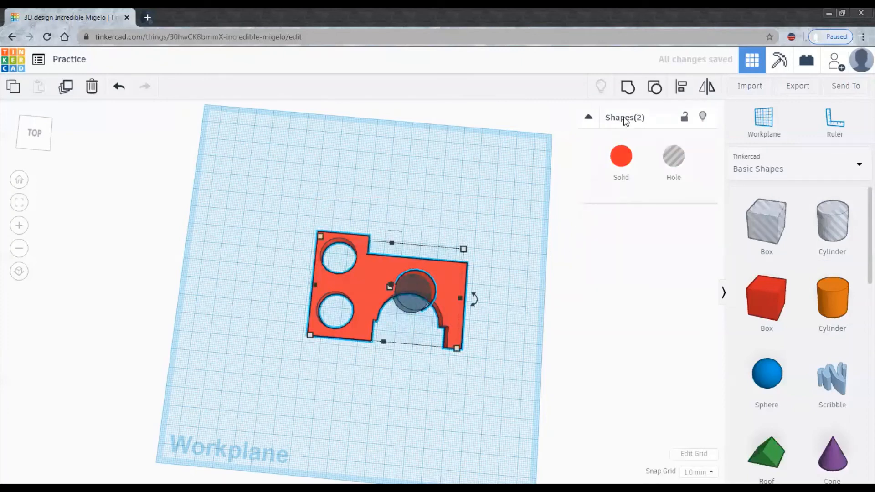
pyautogui.click(627, 86)
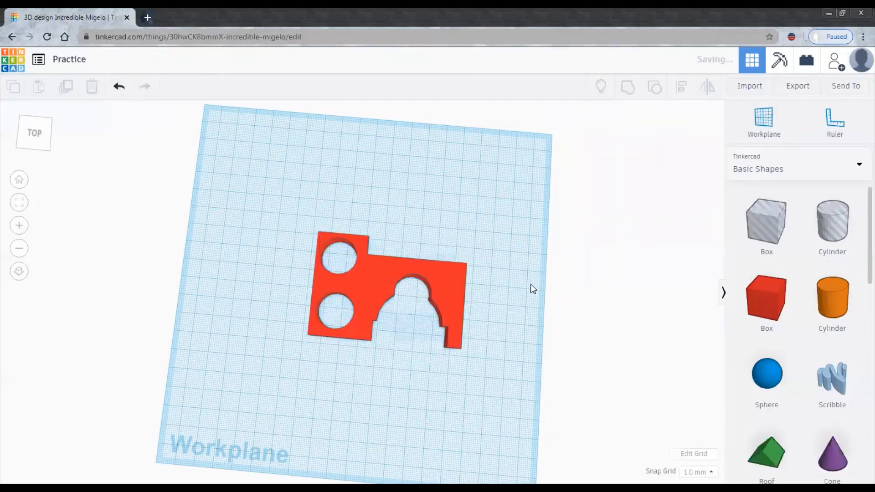
pyautogui.click(503, 253)
# Place a solid red box in the back-edge notch, stretch it along the notch, and lower it to about the plate's height.
pyautogui.moveTo(503, 253); pyautogui.dragTo(510, 271, button='right')
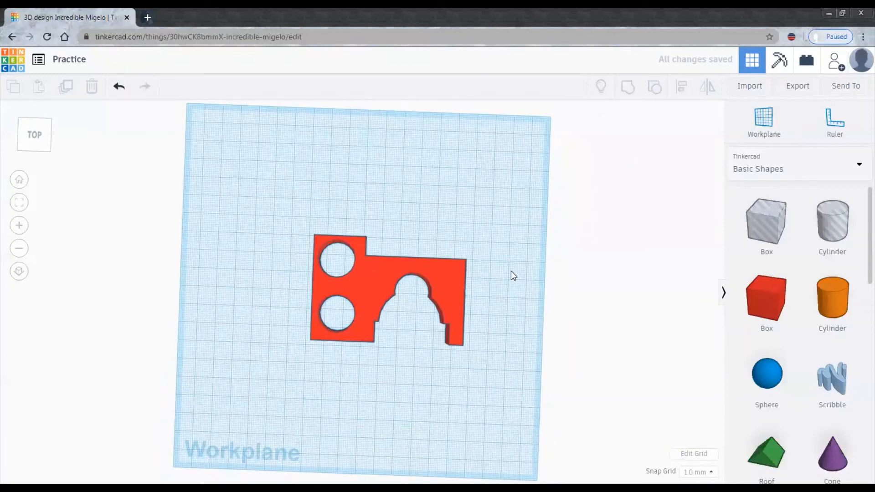
pyautogui.moveTo(771, 307); pyautogui.dragTo(386, 263)
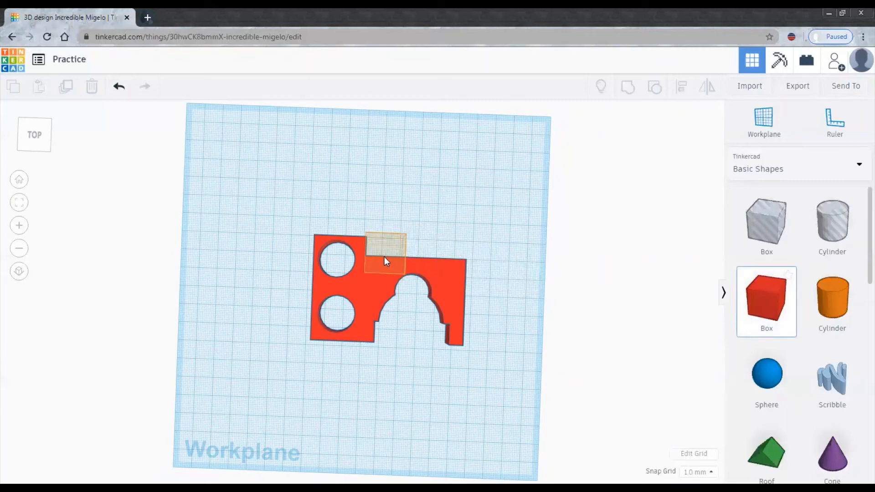
pyautogui.moveTo(385, 261); pyautogui.dragTo(461, 266)
pyautogui.moveTo(412, 277); pyautogui.dragTo(430, 268)
pyautogui.moveTo(430, 266); pyautogui.dragTo(433, 239, button='right')
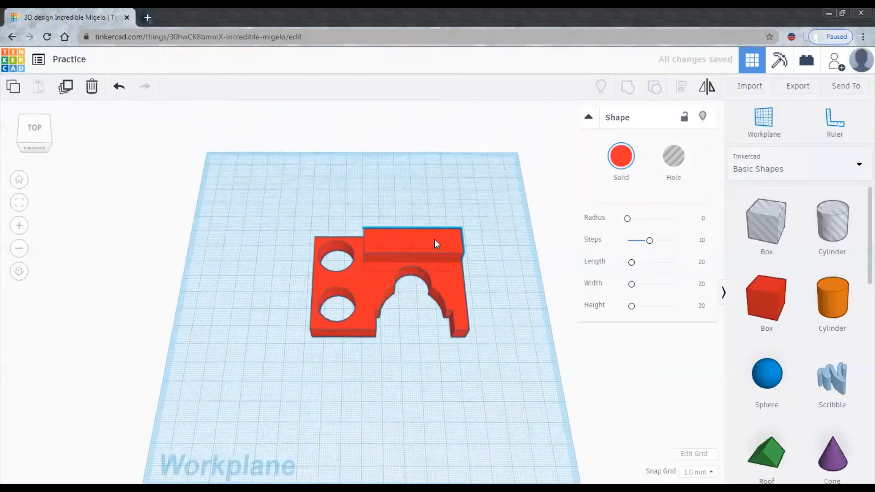
pyautogui.moveTo(414, 239); pyautogui.dragTo(414, 249)
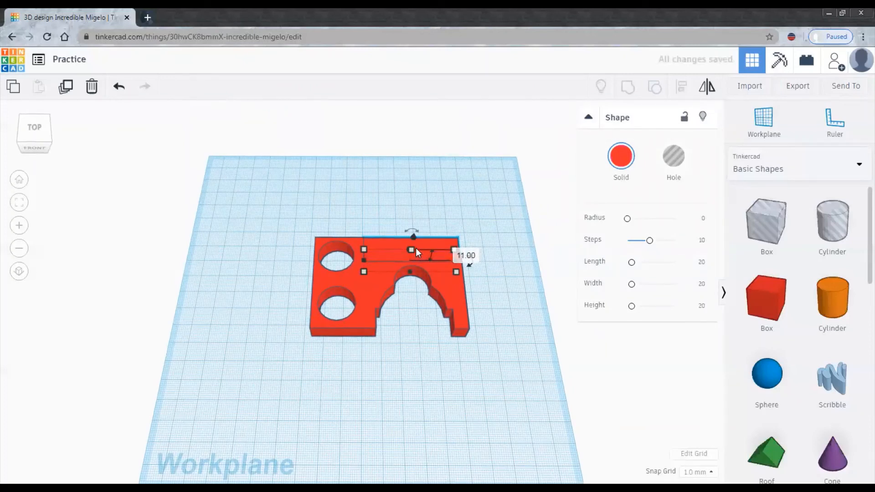
pyautogui.moveTo(411, 250); pyautogui.dragTo(410, 250)
# Adjust the filler box's end to line up with the plate's right edge and group both shapes into one.
pyautogui.moveTo(450, 274); pyautogui.dragTo(435, 337, button='right')
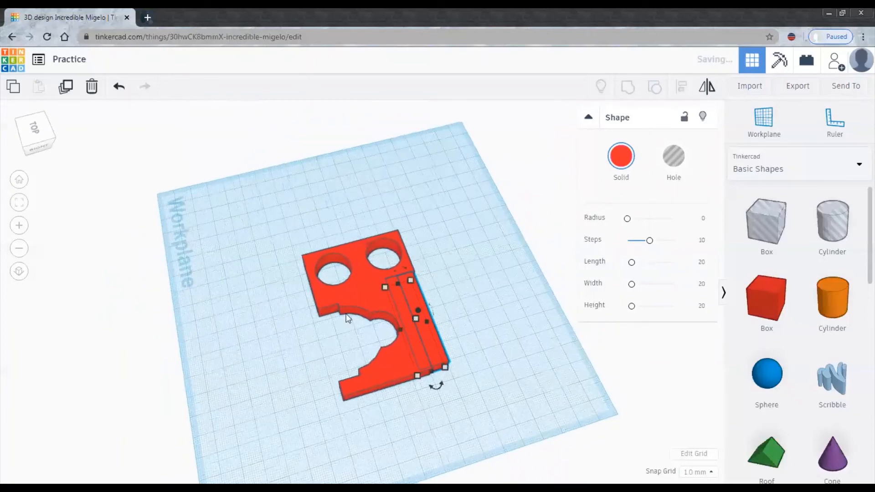
pyautogui.moveTo(430, 371); pyautogui.dragTo(433, 376)
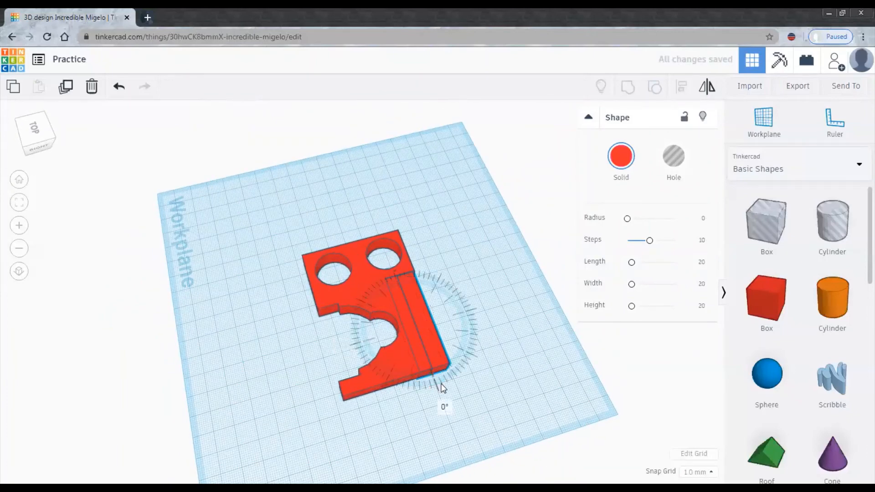
pyautogui.moveTo(267, 197); pyautogui.dragTo(507, 428)
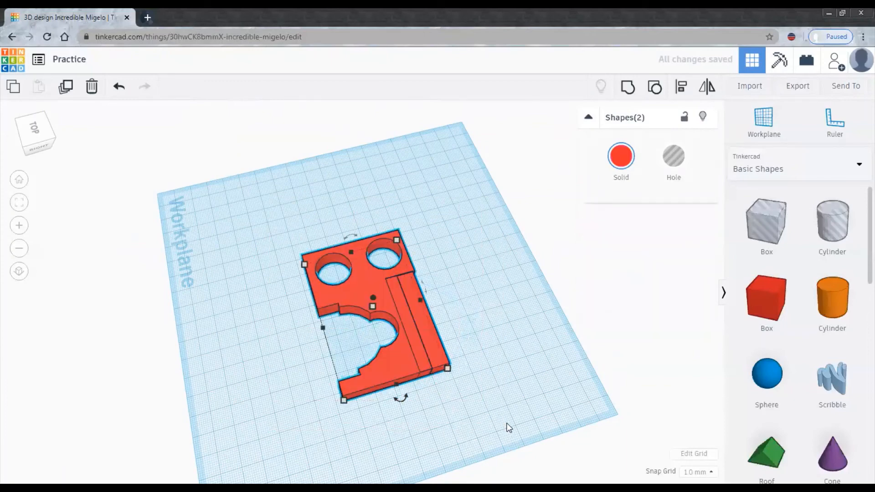
pyautogui.click(628, 87)
pyautogui.moveTo(332, 354); pyautogui.dragTo(461, 403, button='right')
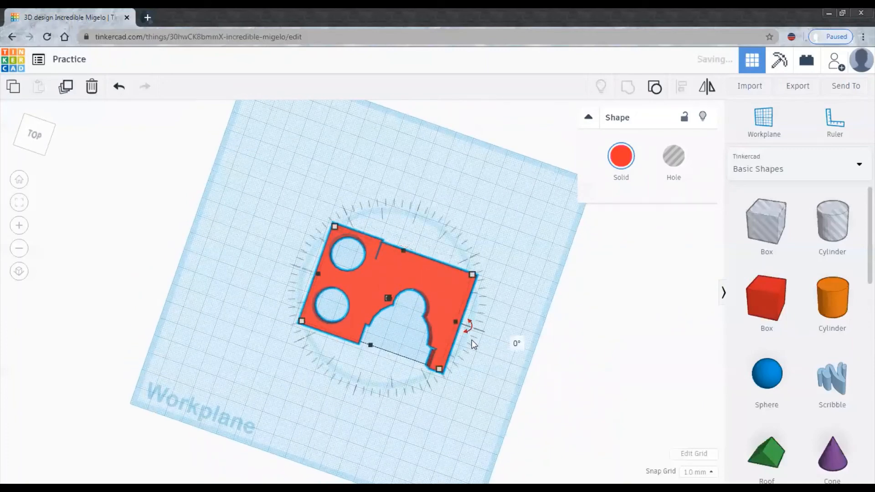
# Undo the last grouping and readjust the separate filler box in the plate's back-edge notch.
pyautogui.moveTo(474, 344); pyautogui.dragTo(364, 327, button='right')
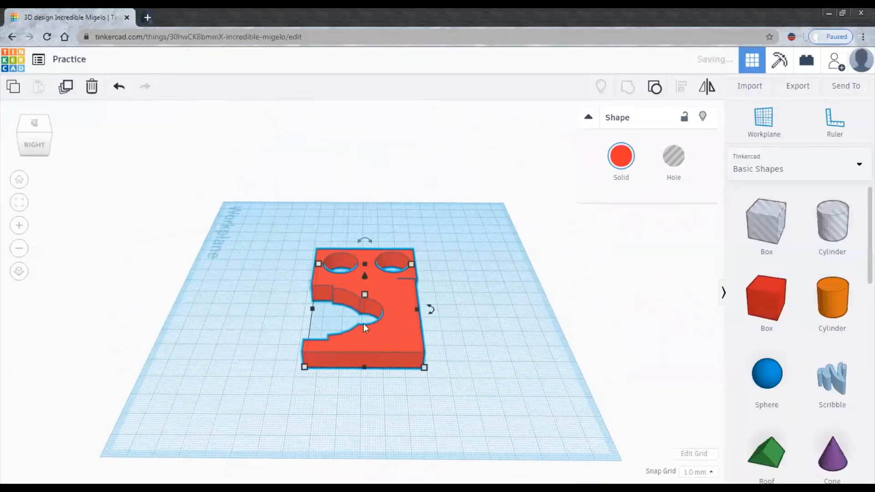
pyautogui.press('Escape')
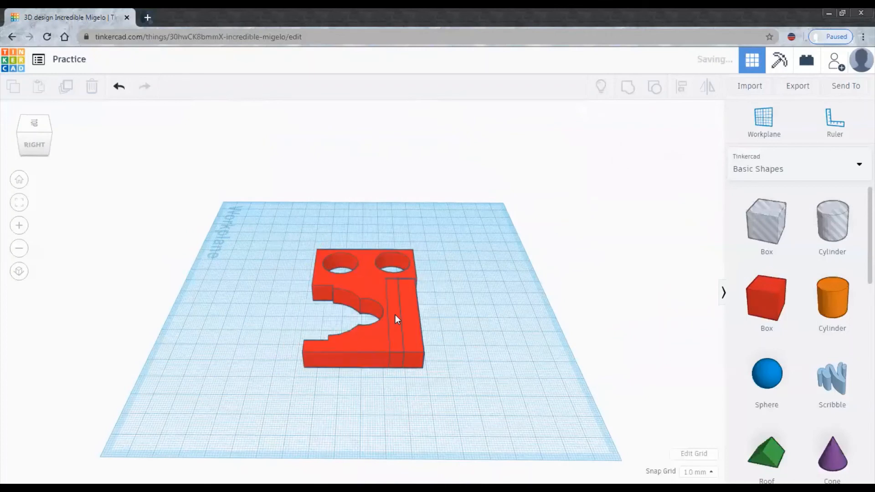
pyautogui.click(409, 312)
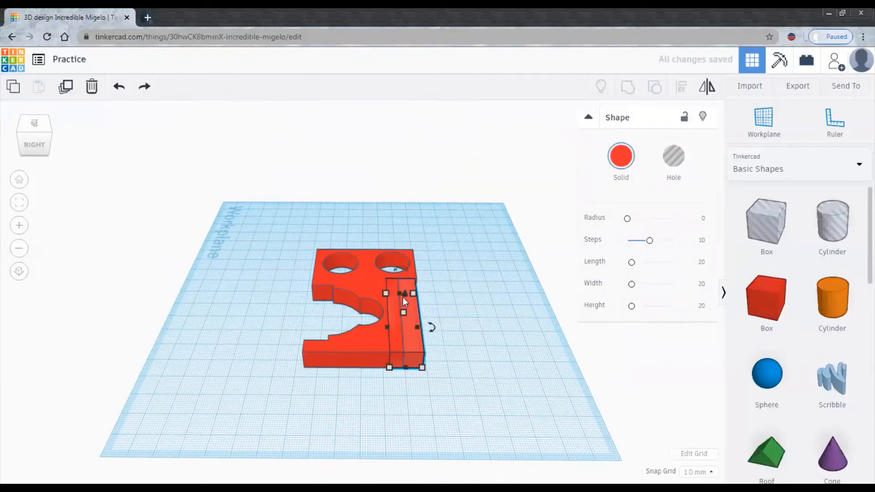
pyautogui.moveTo(402, 293); pyautogui.dragTo(401, 295)
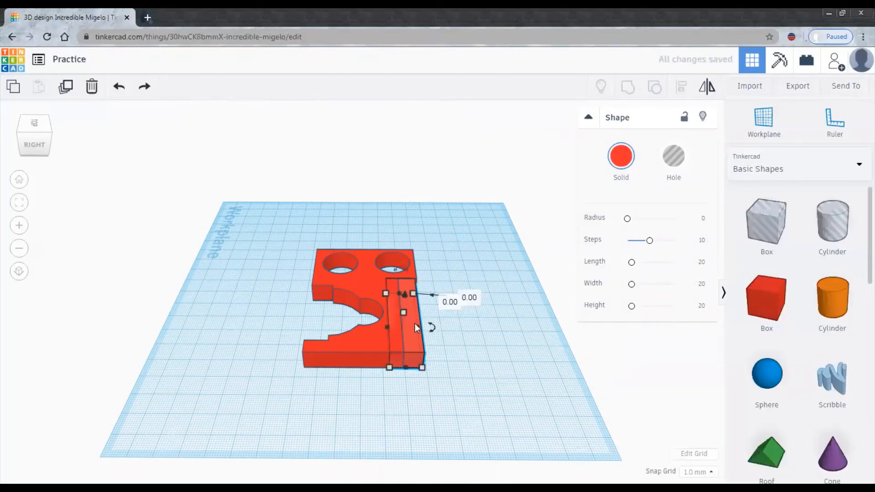
pyautogui.click(457, 358)
pyautogui.moveTo(264, 316); pyautogui.dragTo(452, 364, button='right')
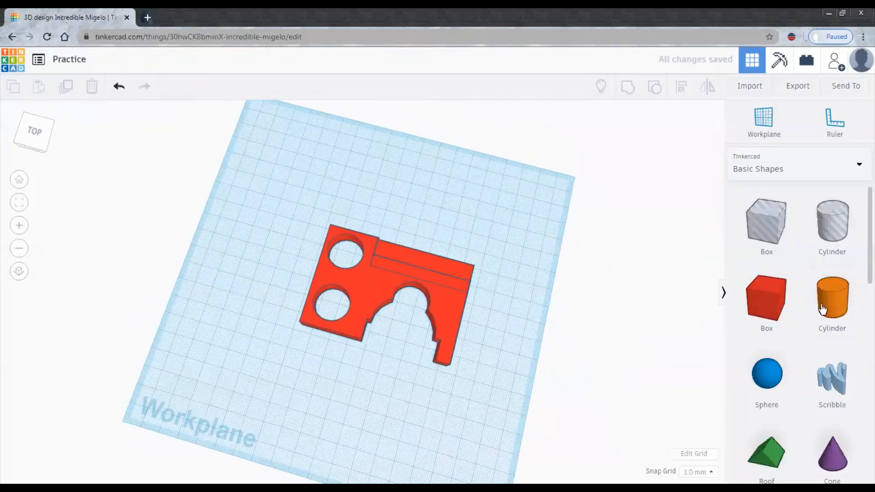
# Place a second solid box over the right end of the filler box and set its height to 10 mm.
pyautogui.moveTo(720, 325); pyautogui.dragTo(457, 288)
pyautogui.moveTo(459, 319); pyautogui.dragTo(459, 278, button='right')
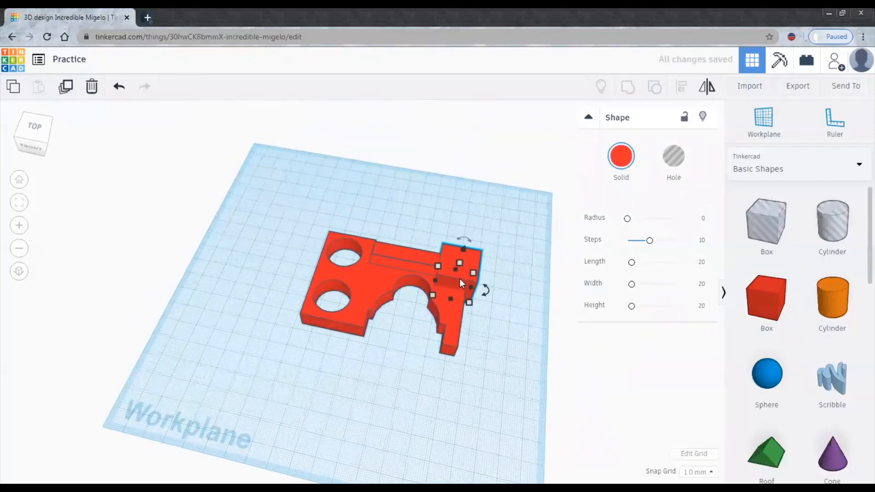
pyautogui.moveTo(458, 262); pyautogui.dragTo(458, 272)
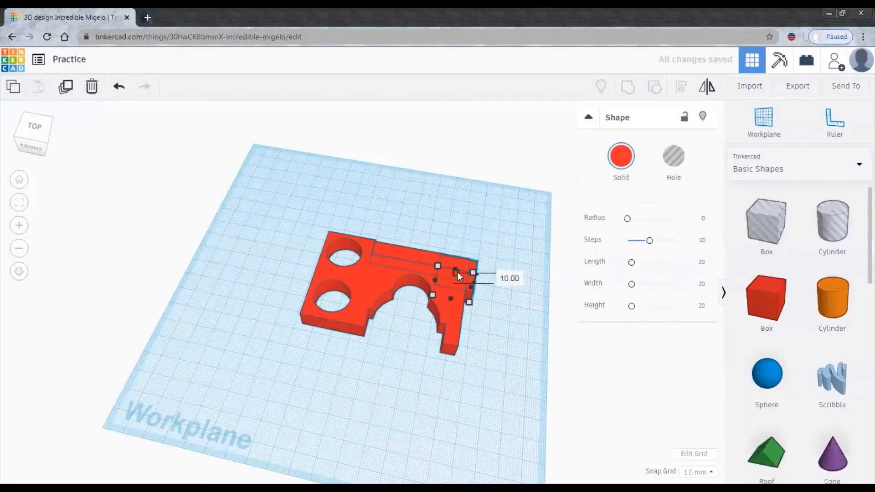
pyautogui.moveTo(494, 325); pyautogui.dragTo(483, 360, button='right')
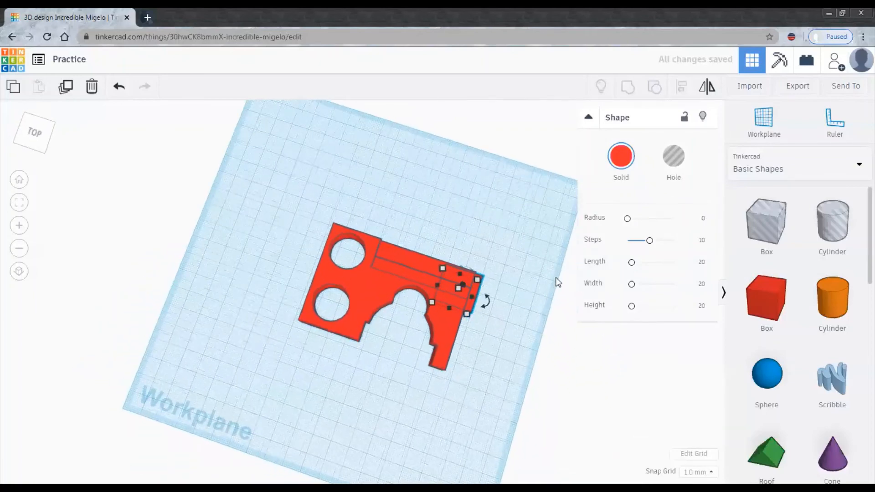
# Place a solid cylinder on the plate's back-right corner and set its height to 15 mm.
pyautogui.click(839, 310)
pyautogui.moveTo(838, 309); pyautogui.dragTo(470, 296)
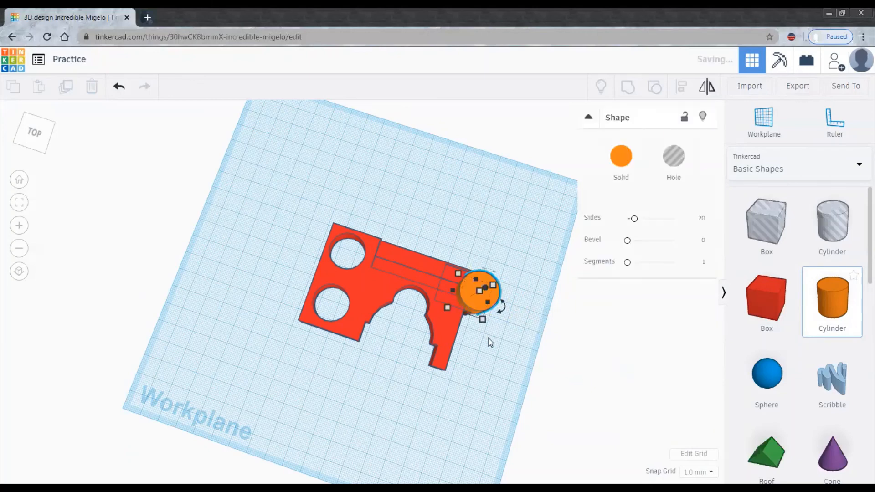
pyautogui.moveTo(494, 324); pyautogui.dragTo(510, 277, button='right')
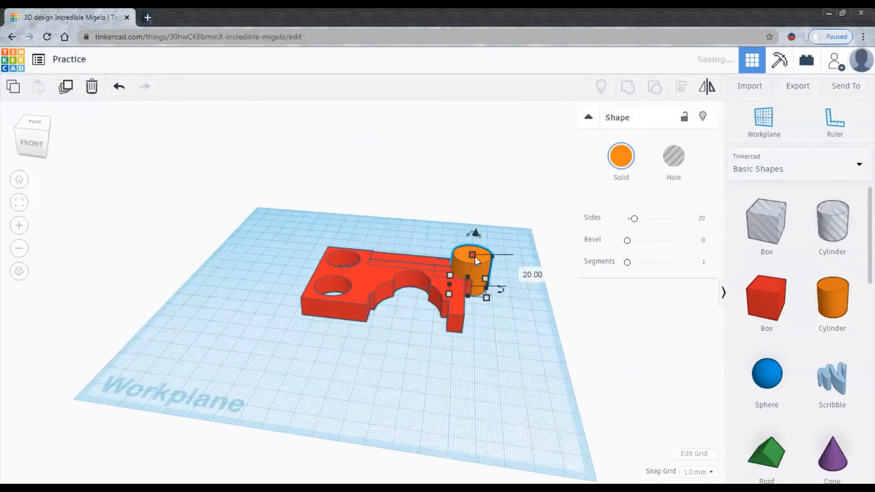
pyautogui.moveTo(475, 263); pyautogui.dragTo(474, 266)
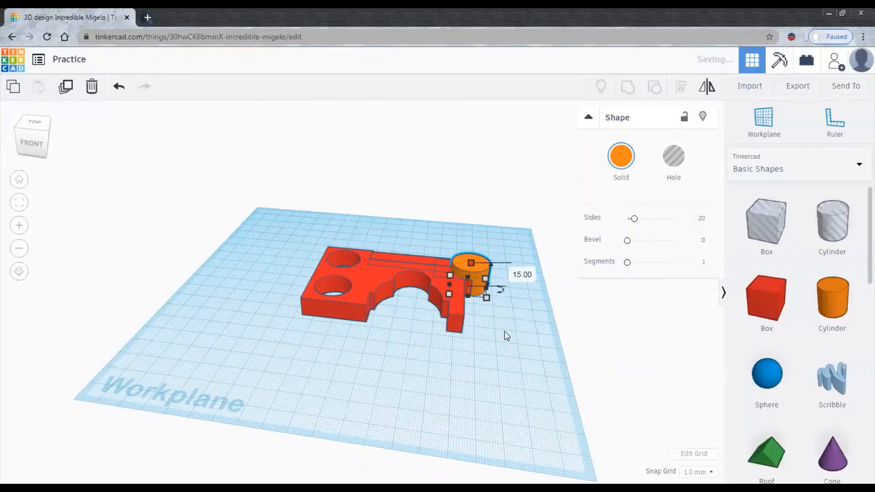
pyautogui.moveTo(504, 330); pyautogui.dragTo(516, 354, button='right')
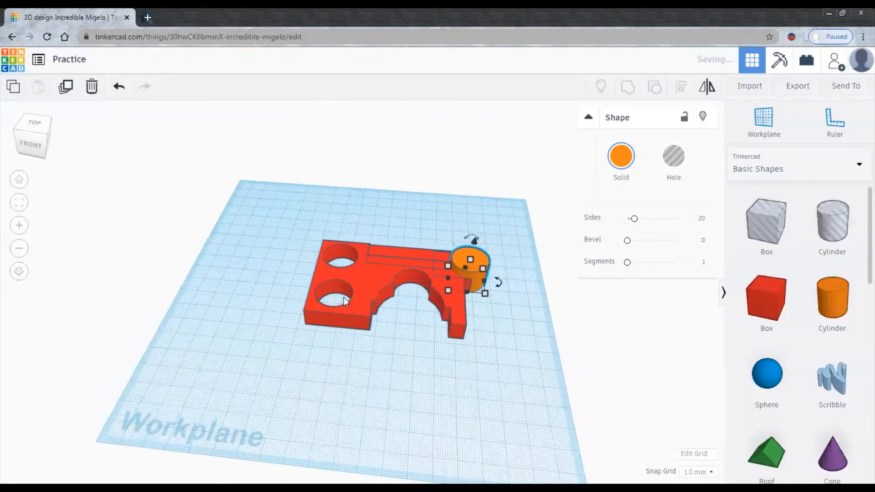
# Group the plate, both filler boxes and the corner cylinder into one shape.
pyautogui.moveTo(278, 210); pyautogui.dragTo(510, 358)
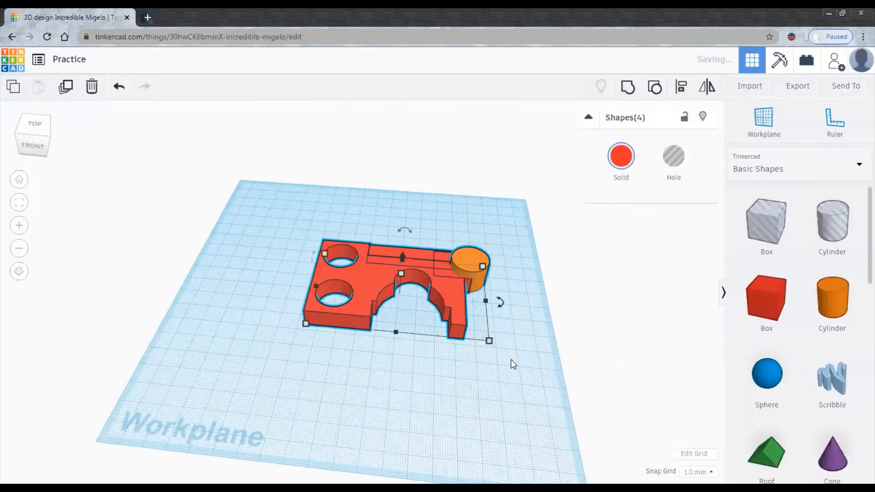
pyautogui.click(627, 88)
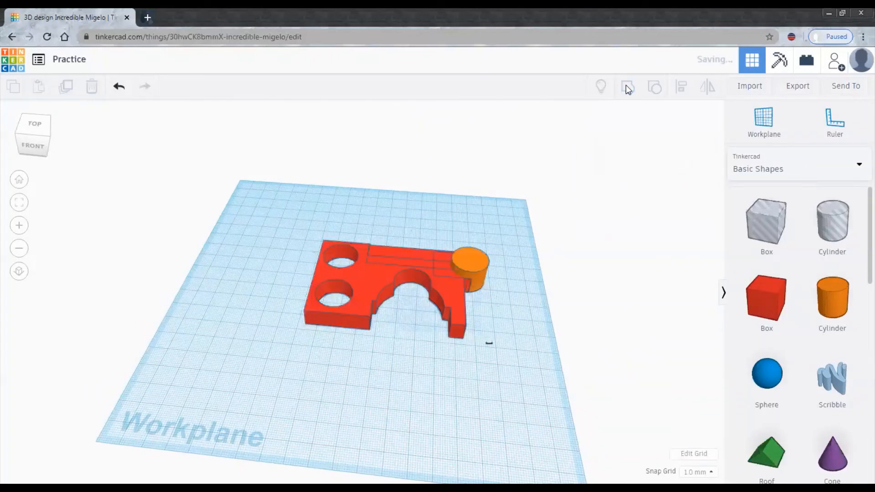
pyautogui.click(521, 363)
pyautogui.moveTo(420, 357); pyautogui.dragTo(409, 414, button='right')
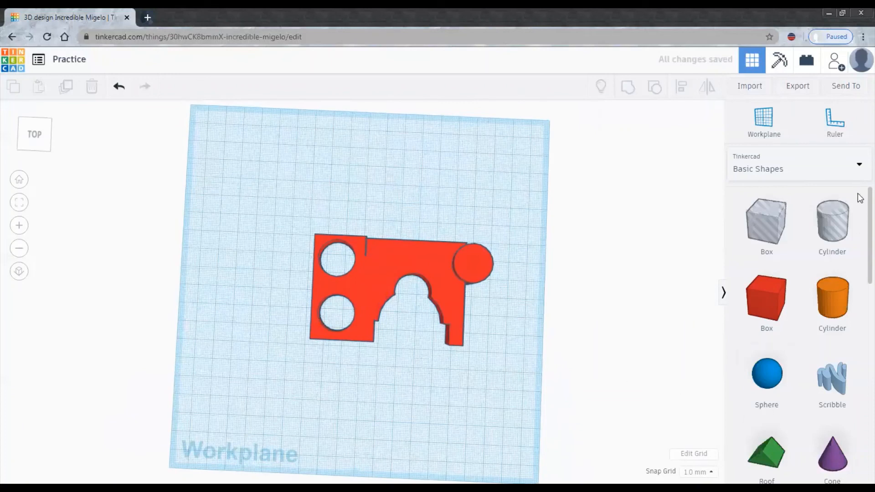
# Add a text shape behind the plate and change its wording to "Your Name".
pyautogui.scroll(-1, 858, 201)
pyautogui.scroll(-5, 857, 207)
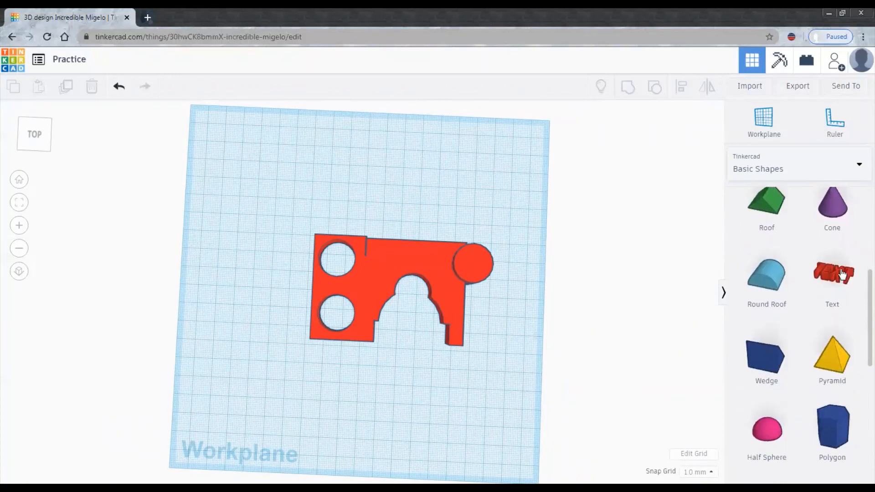
pyautogui.moveTo(831, 273); pyautogui.dragTo(443, 189)
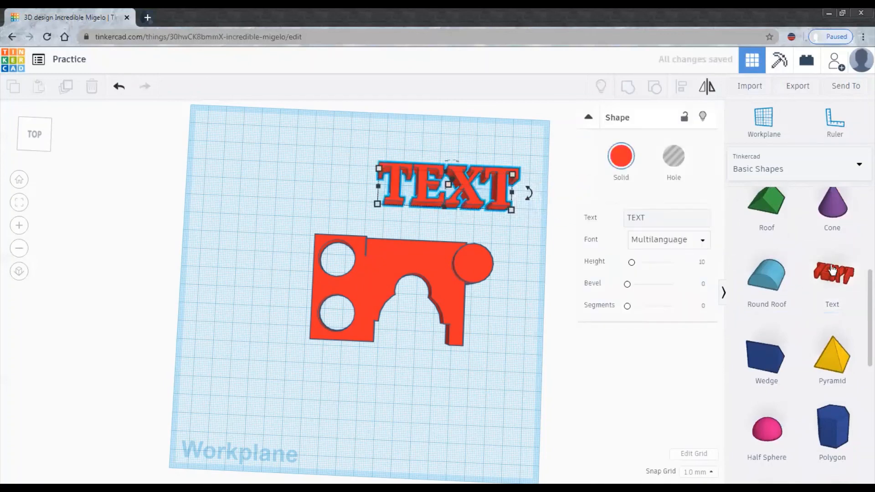
pyautogui.click(644, 218)
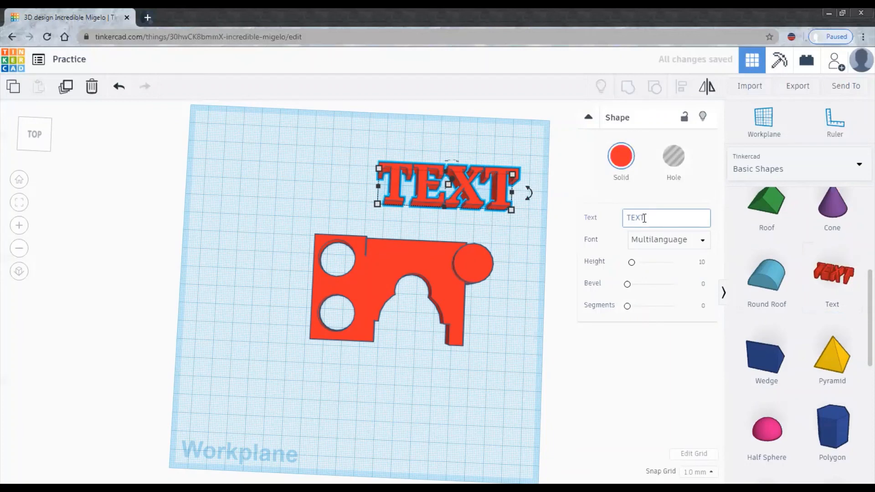
pyautogui.press('BackSpace')
pyautogui.press('BackSpace')
pyautogui.press('BackSpace')
pyautogui.press('BackSpace')
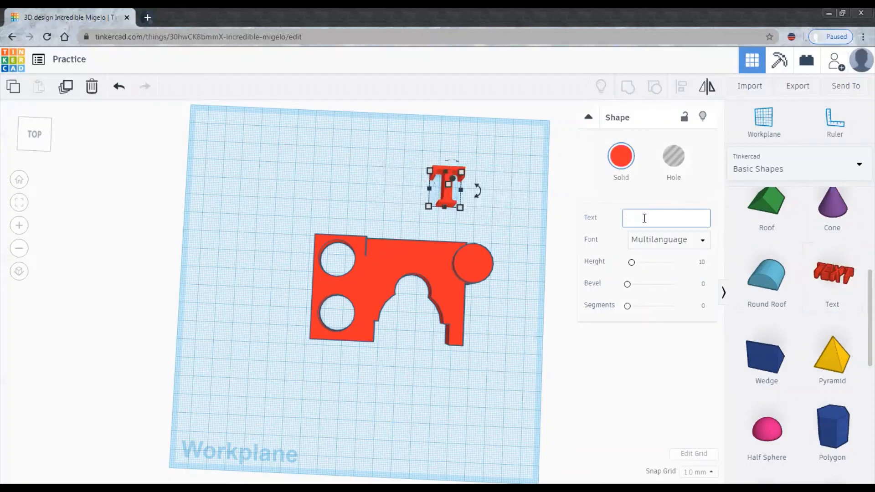
pyautogui.write('Your Name')
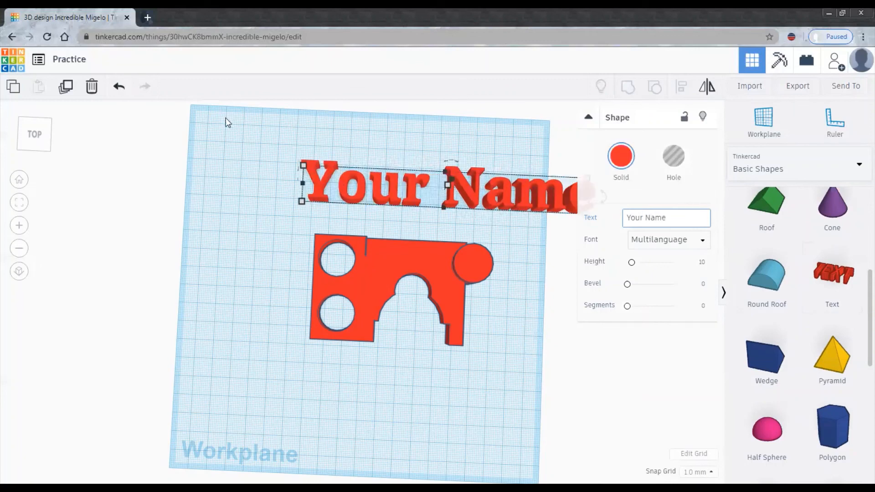
pyautogui.click(292, 179)
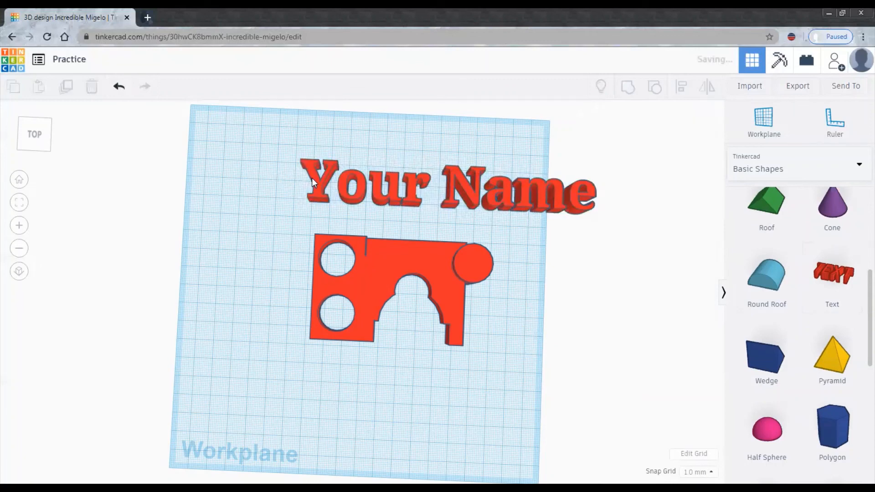
# Shrink the "Your Name" text to fit on the plate above the arch and set its height to 12 mm.
pyautogui.click(311, 179)
pyautogui.moveTo(305, 168); pyautogui.dragTo(392, 259)
pyautogui.moveTo(416, 325); pyautogui.dragTo(419, 264, button='right')
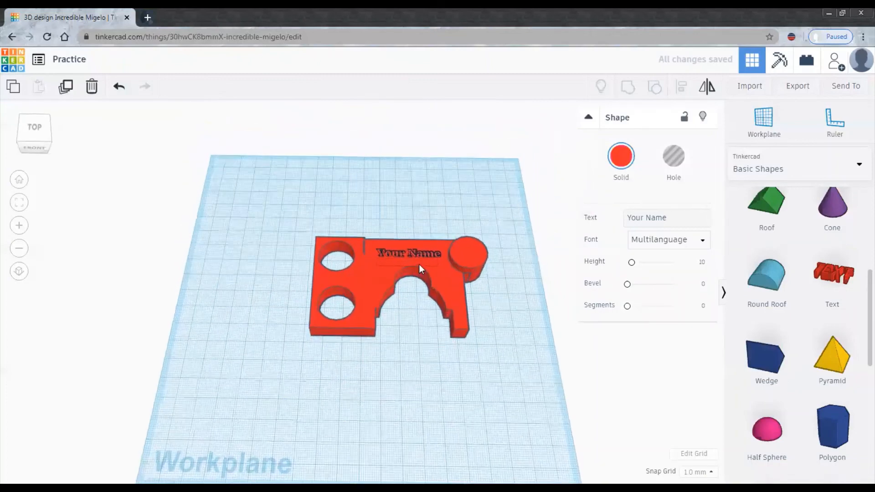
pyautogui.moveTo(409, 256); pyautogui.dragTo(411, 256)
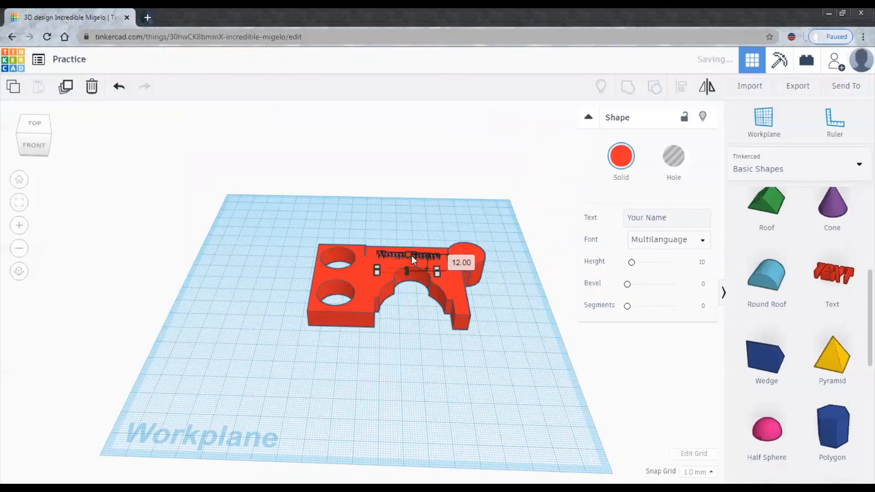
pyautogui.click(410, 308)
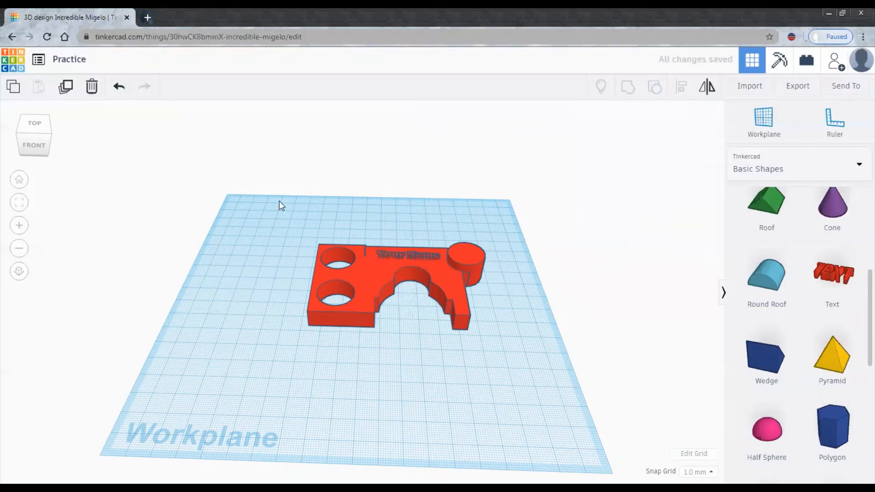
# Group the "Your Name" text with the plate into one shape.
pyautogui.moveTo(278, 201); pyautogui.dragTo(519, 346)
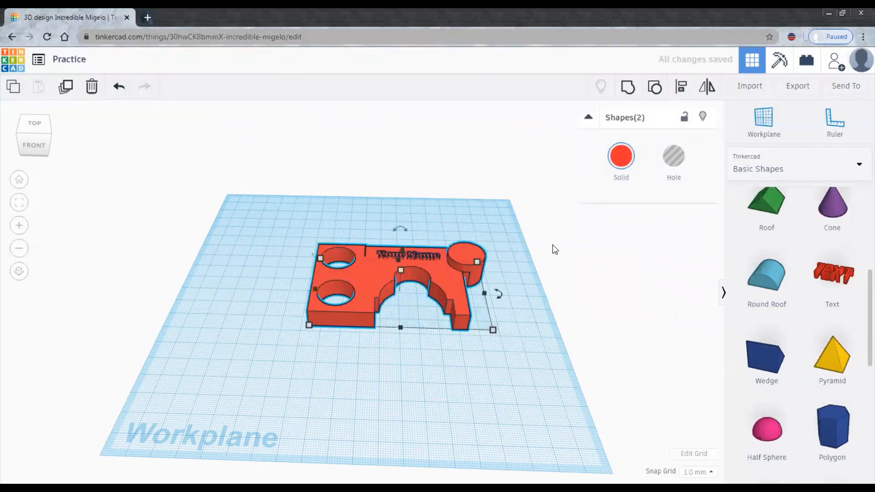
pyautogui.click(620, 90)
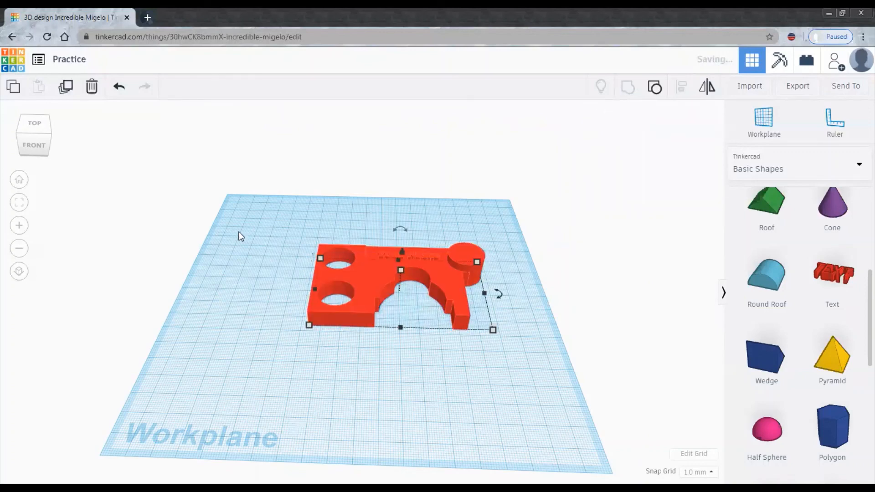
pyautogui.click(299, 239)
pyautogui.moveTo(297, 236); pyautogui.dragTo(302, 293, button='right')
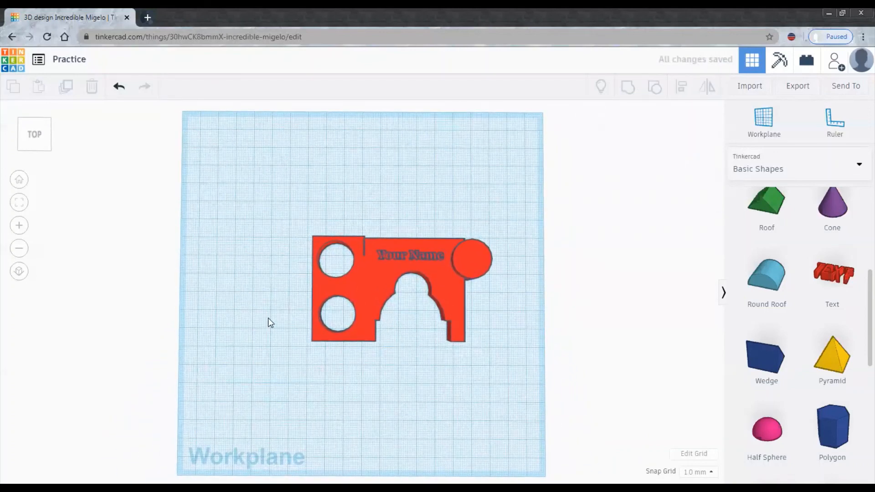